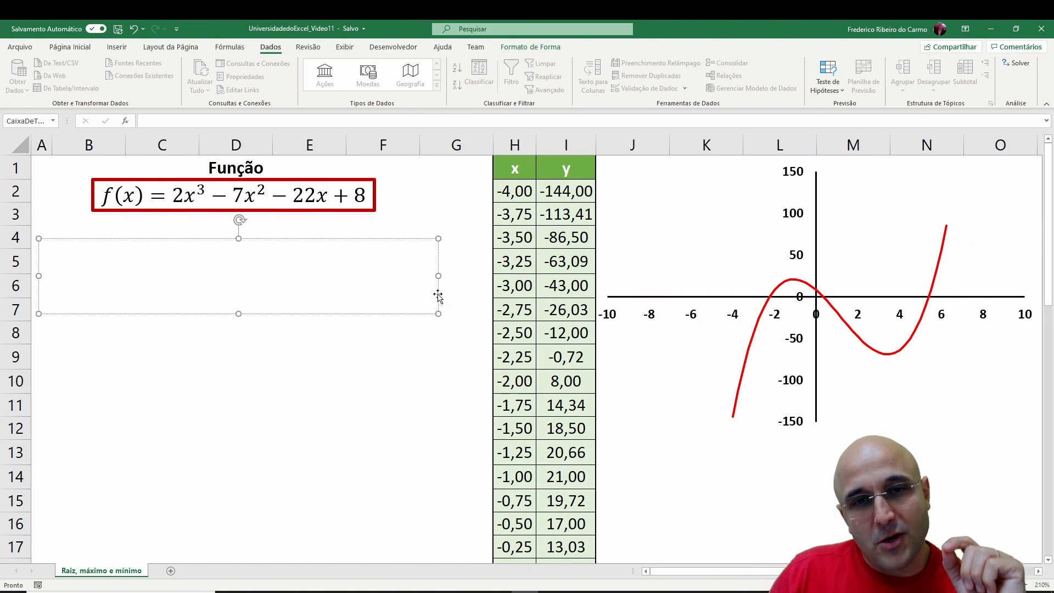
Remove the blank text box covering the Cálculo da raiz area below the function.
left_click(440, 296)
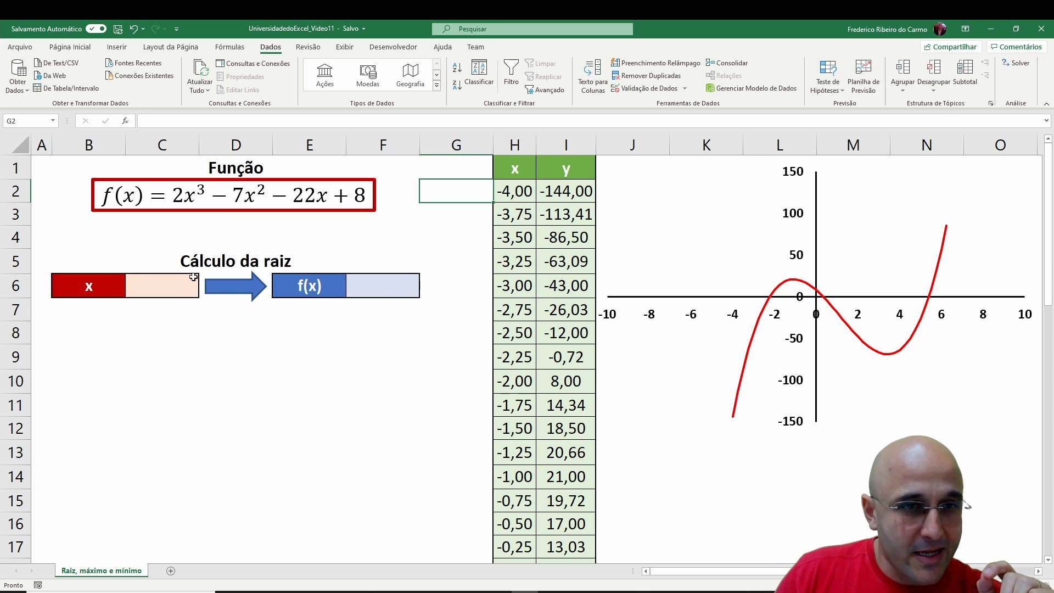
left_click_drag(168, 192, 368, 195)
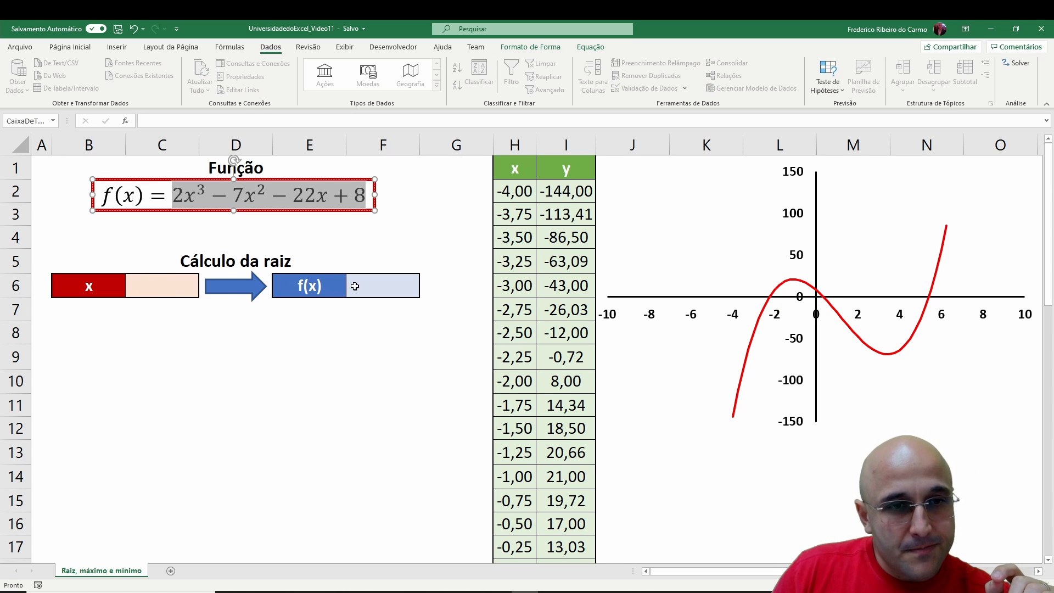
left_click(158, 293)
double_click(158, 290)
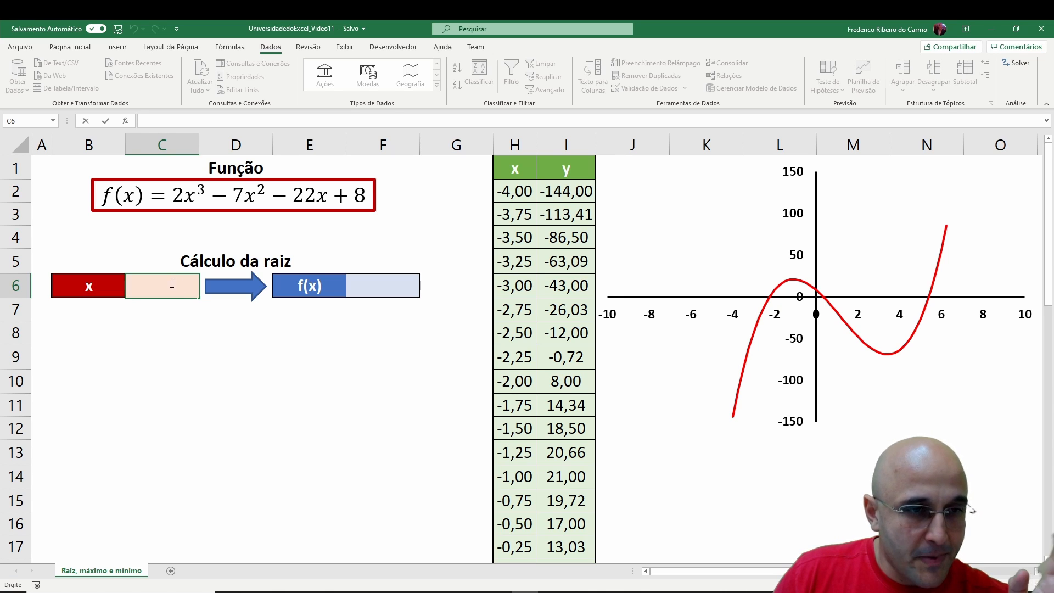
Enter the formula =2*C6^3-7*C6^2-22*C6+8 in the f(x) value cell F6.
left_click(381, 290)
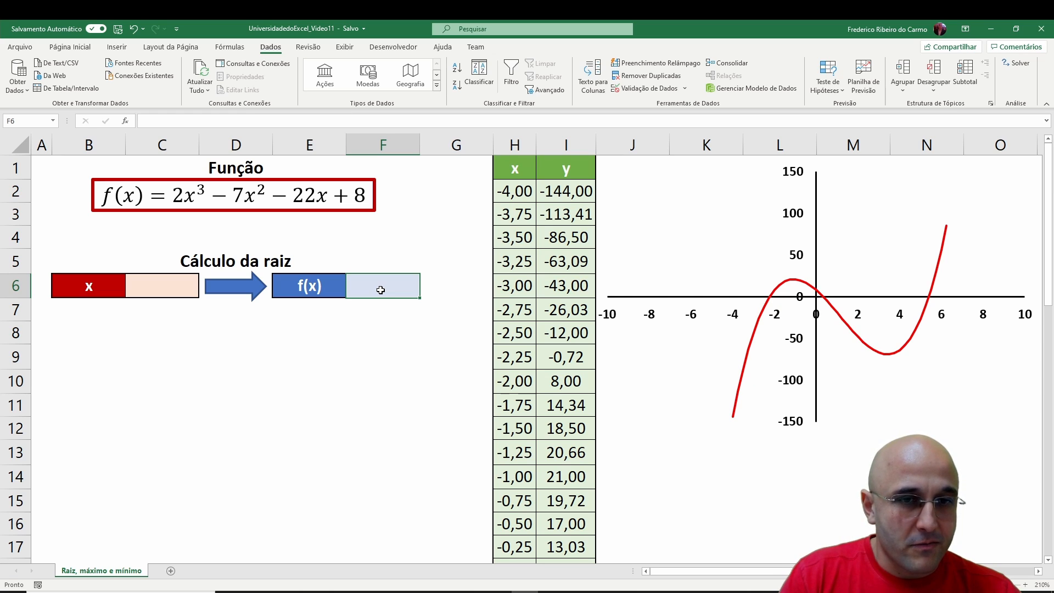
type("=2*")
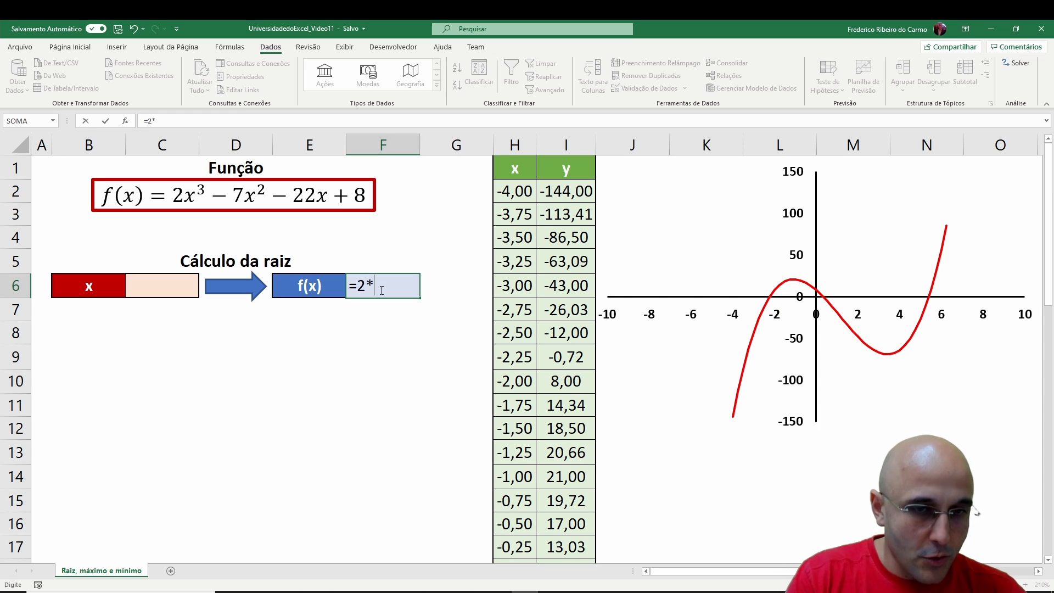
left_click(176, 287)
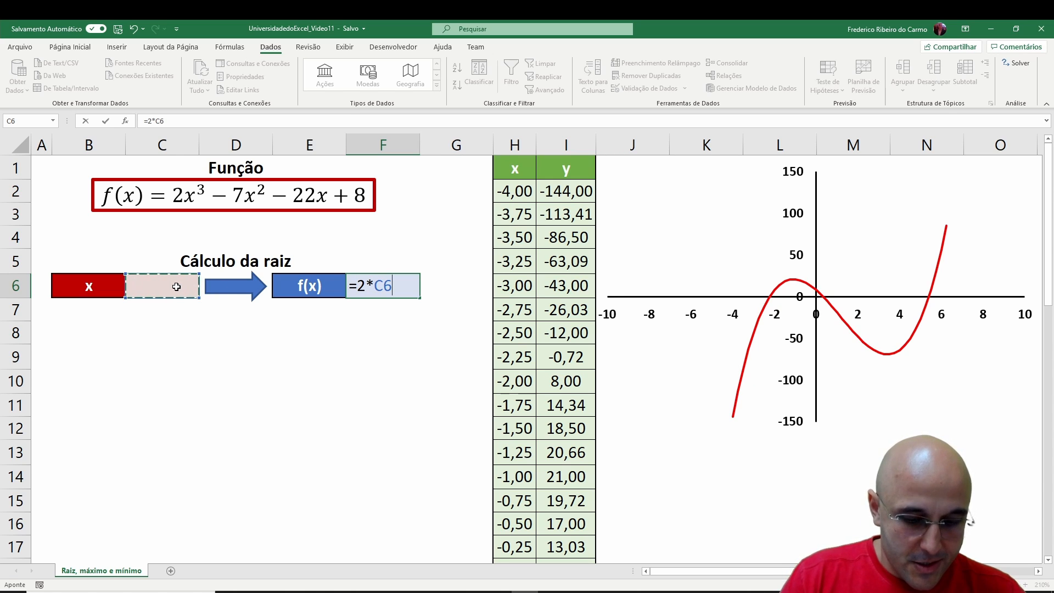
type("^3")
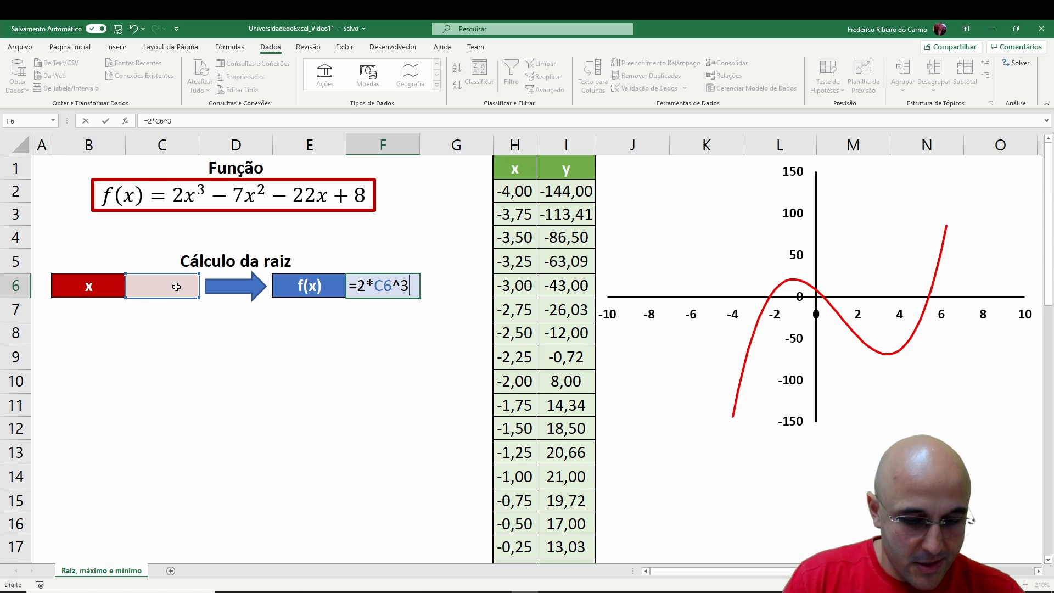
type("-7*")
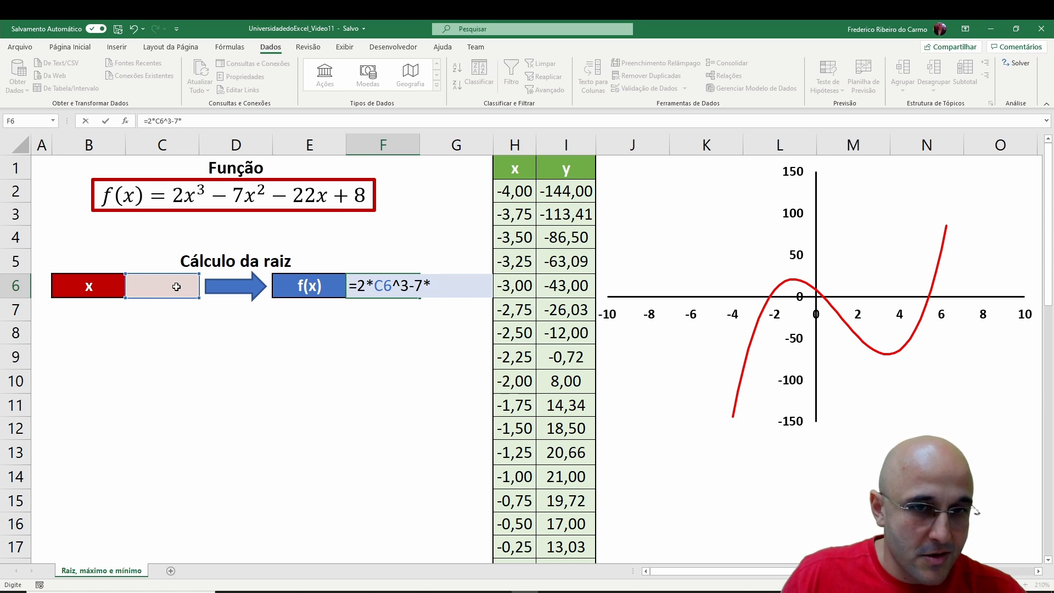
left_click(177, 287)
type("^2")
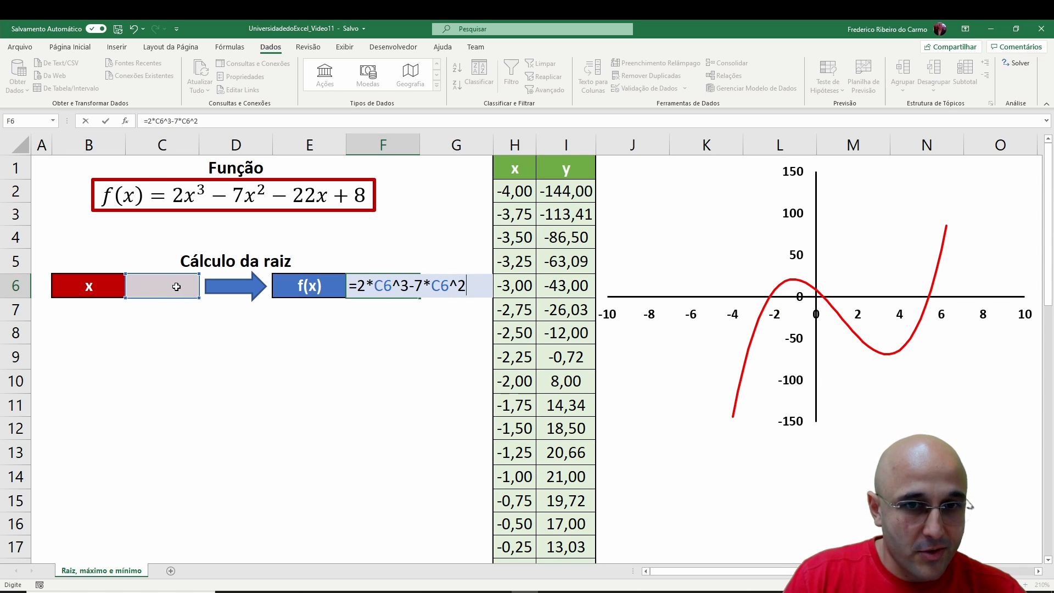
type("-22*")
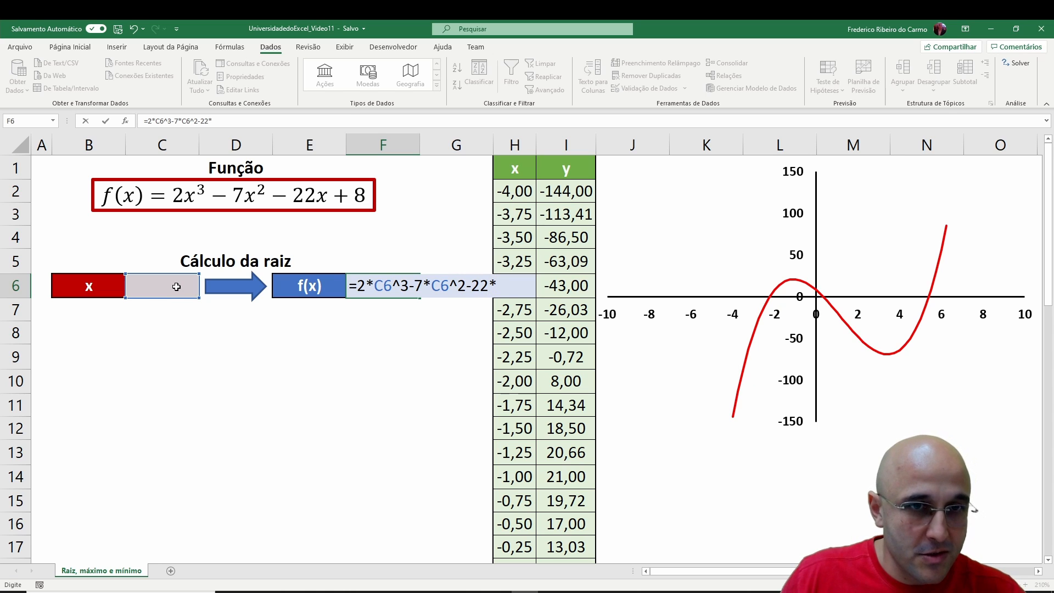
left_click(177, 286)
type("+8")
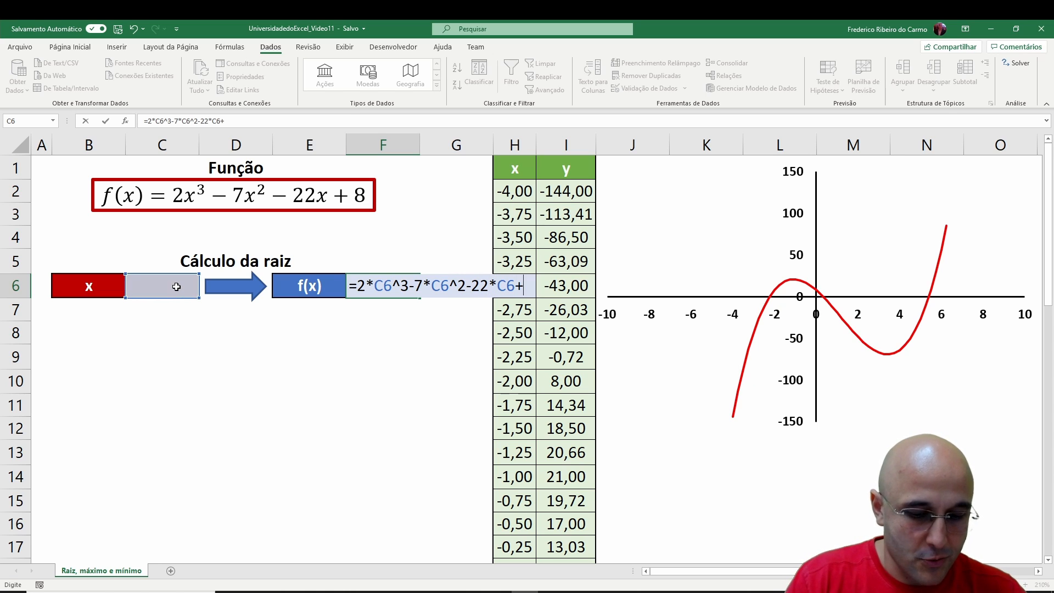
key("Return")
Enter 0 as the x value in cell C6.
key("Up")
key("Left")
key("Left")
key("Left")
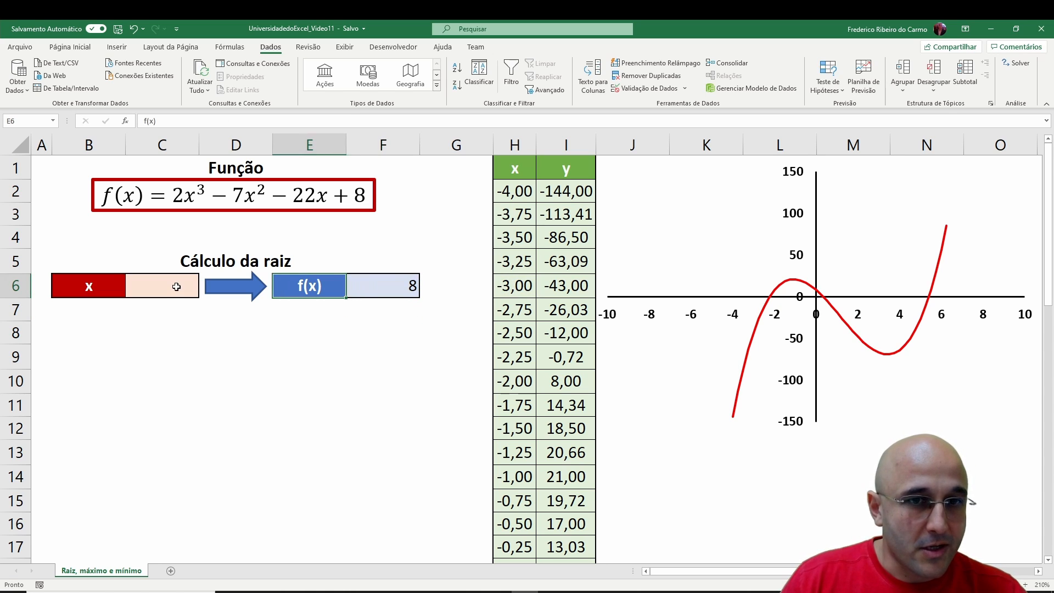
type("0")
key("Return")
key("Up")
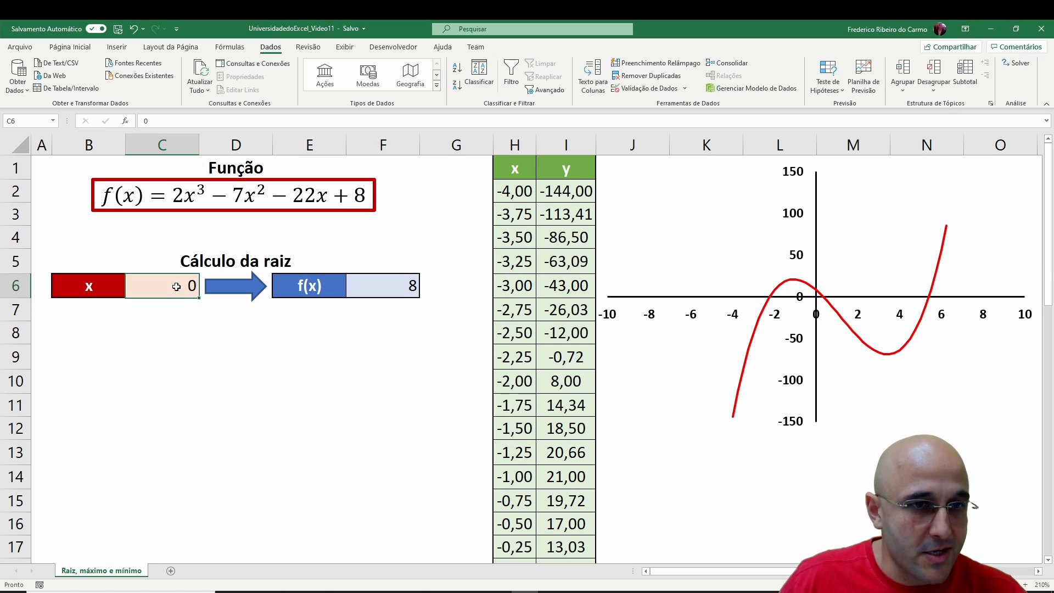
Format the x value in C6 and the f(x) result in F6 with two decimal places.
left_click(85, 49)
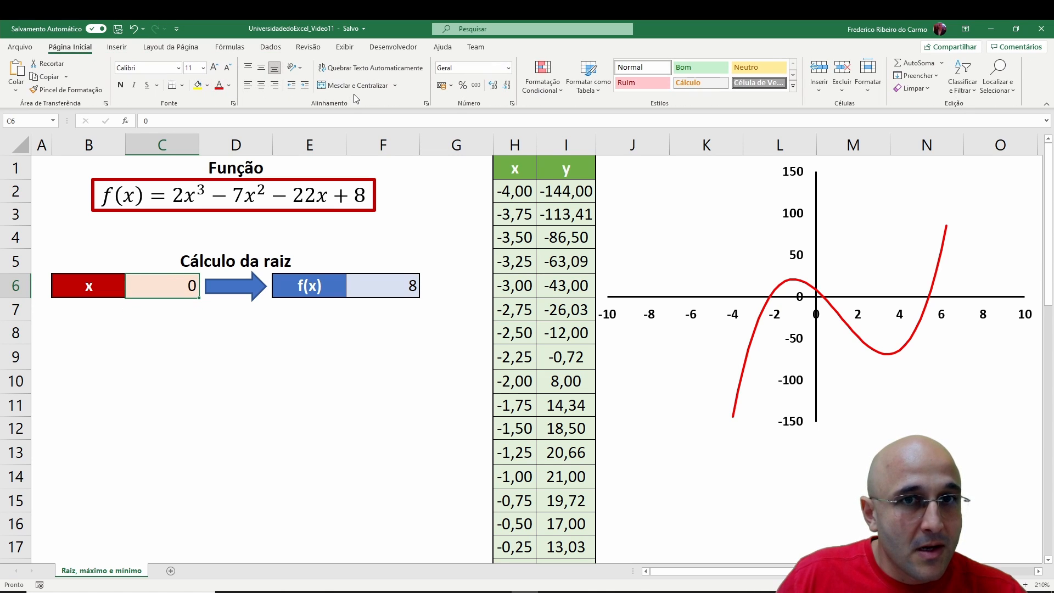
left_click(494, 86)
left_click(494, 86)
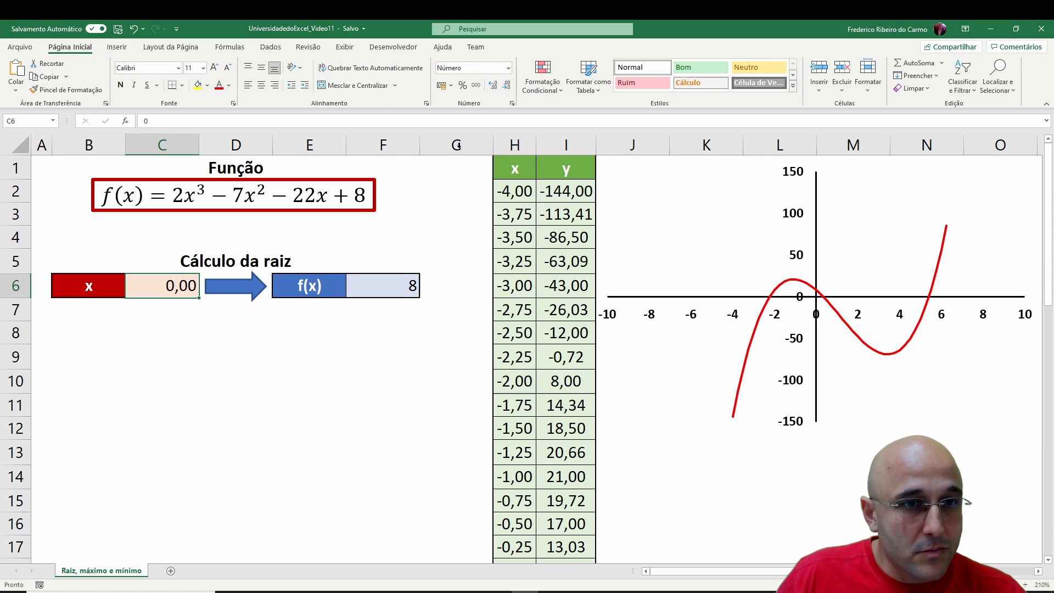
left_click(393, 286)
left_click(493, 88)
left_click(493, 88)
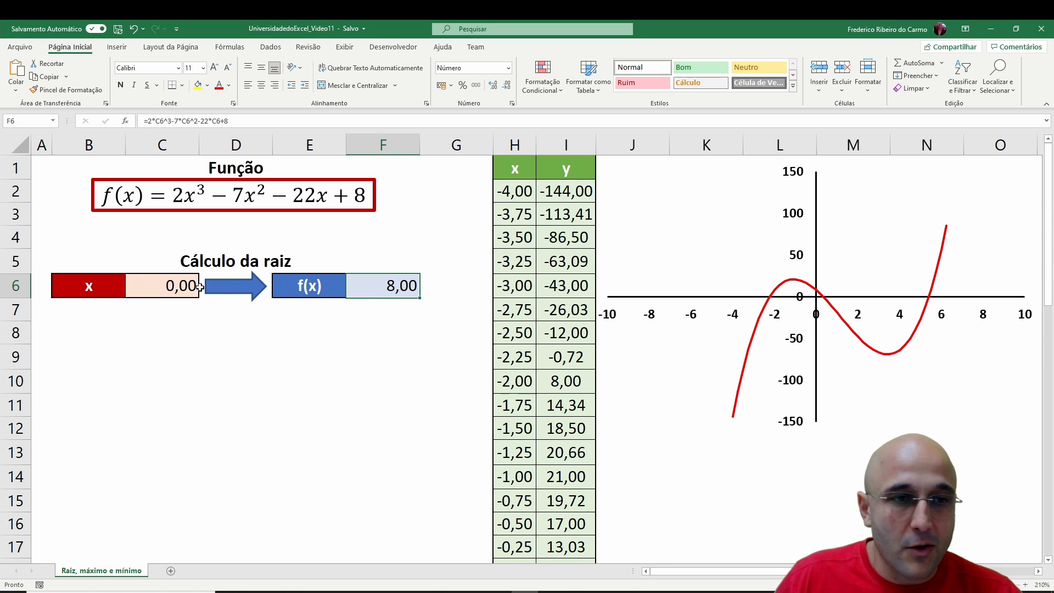
Set the x value in cell C6 to 1 and check the f(x) formula in F6.
left_click(167, 286)
type("1")
key("Return")
left_click(168, 286)
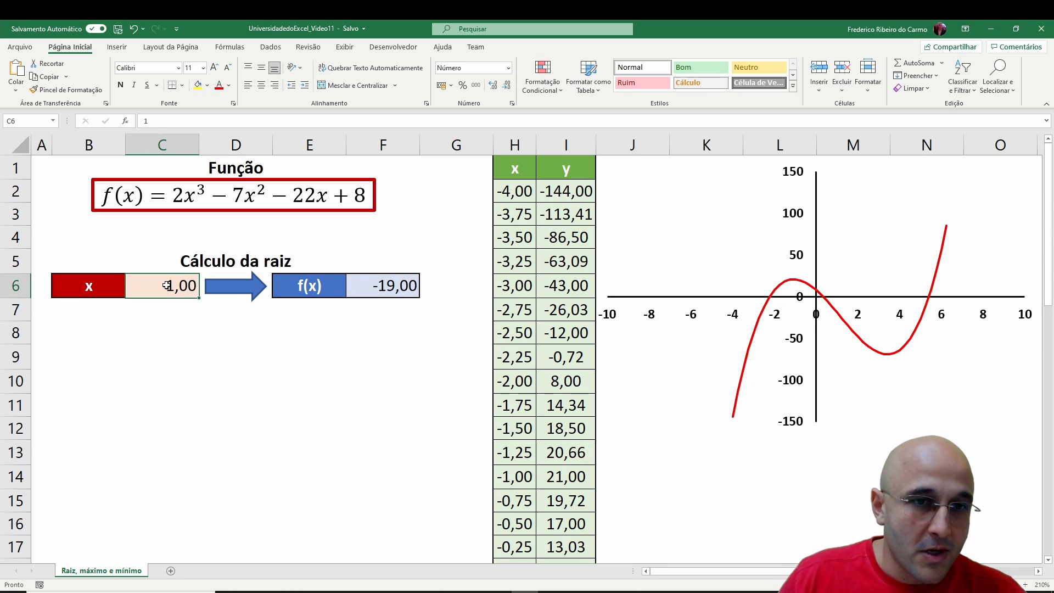
left_click(388, 288)
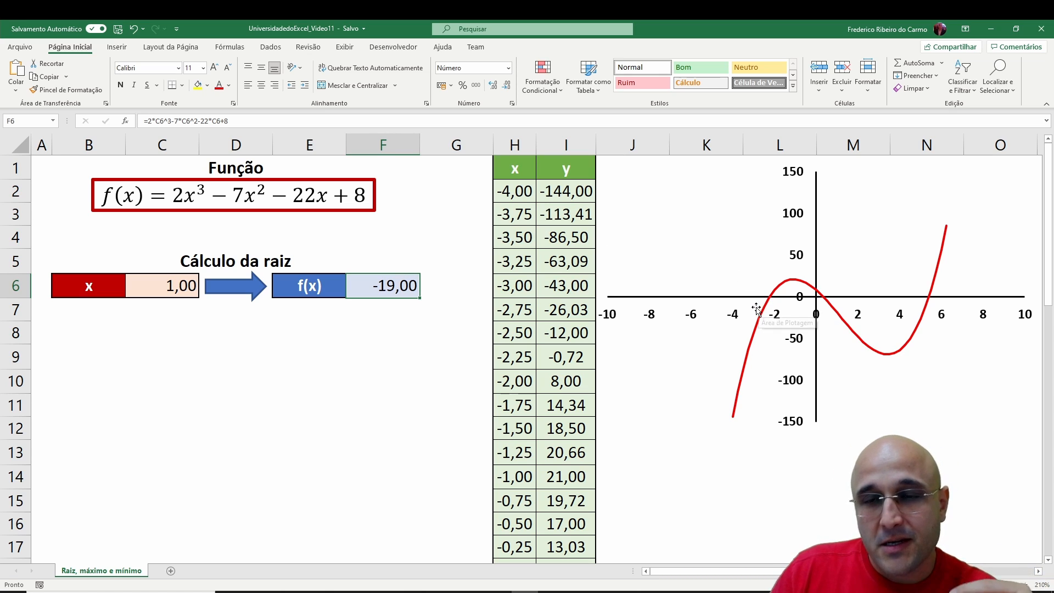
mouse_move(768, 307)
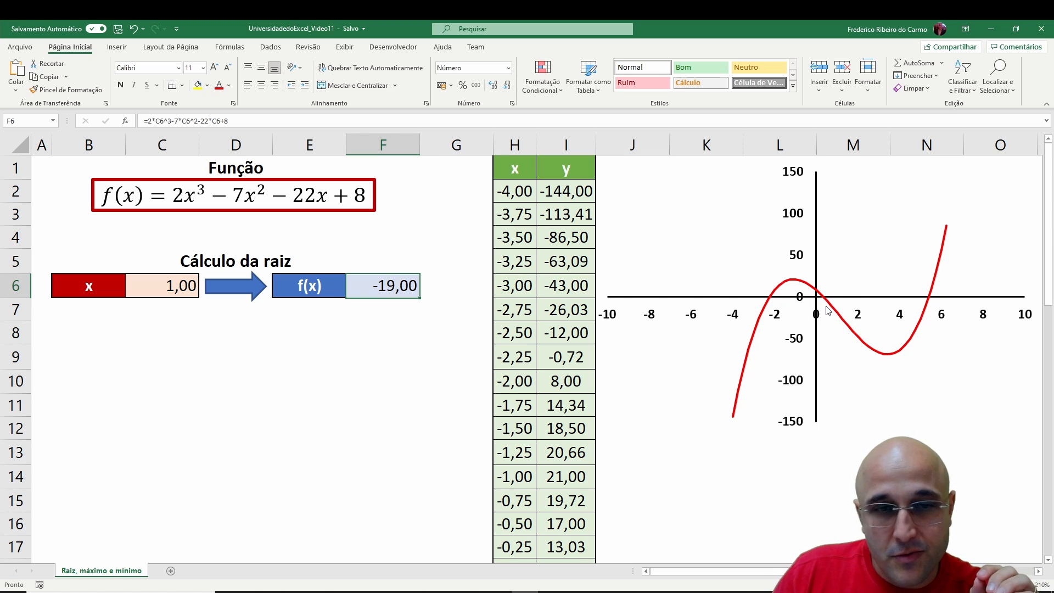
Center the contents of cells C6 and F6 horizontally.
left_click(172, 291)
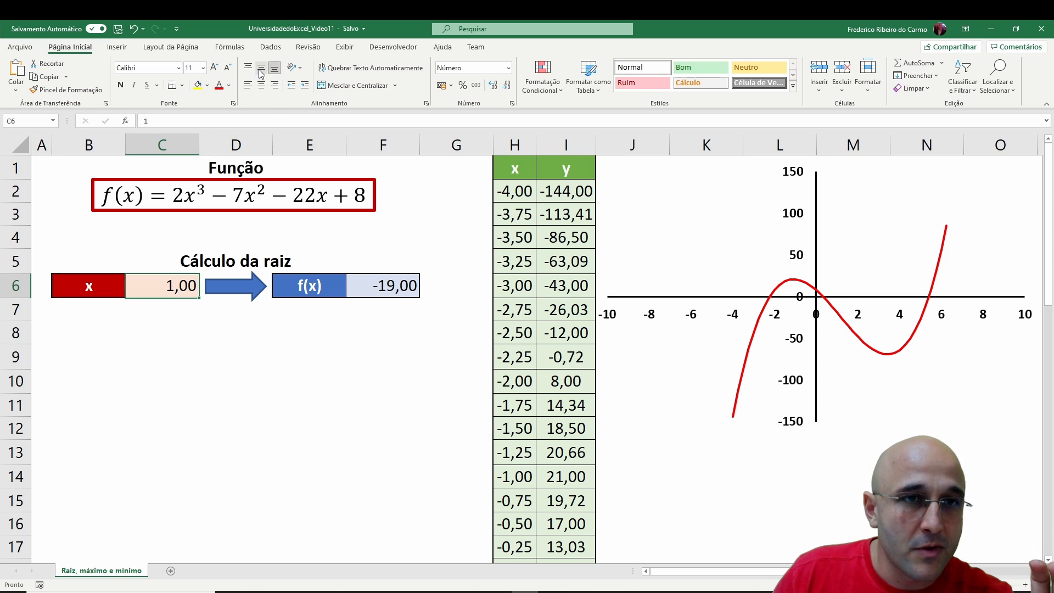
left_click(415, 294)
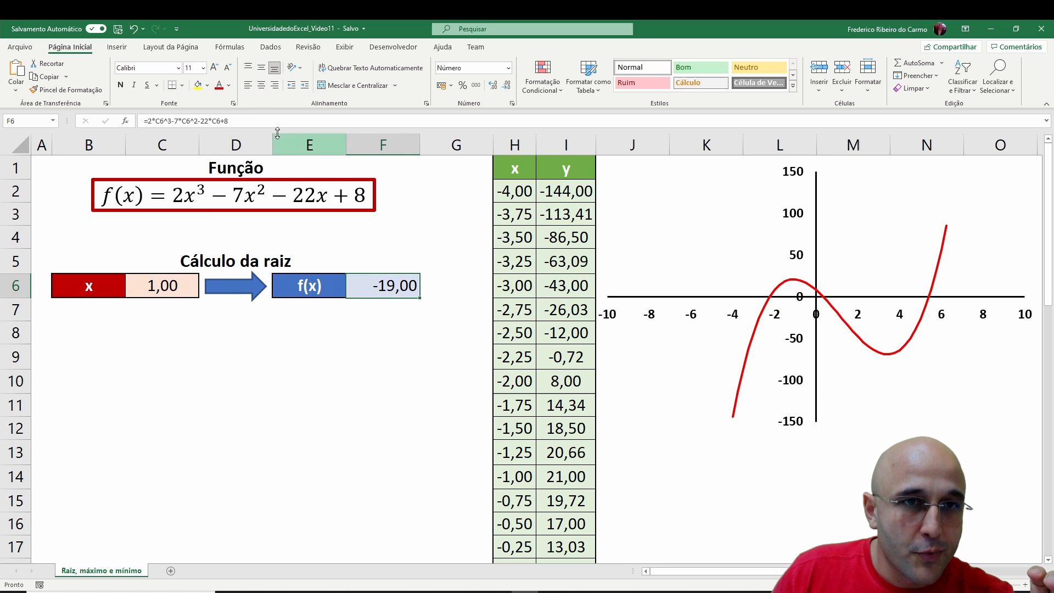
left_click(261, 85)
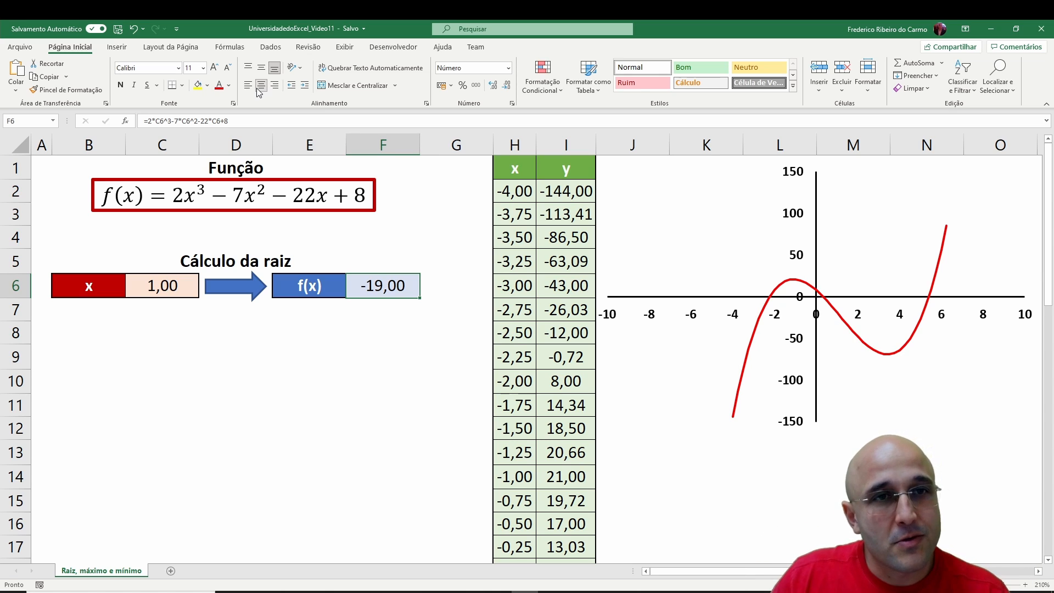
Set up Solver with objective cell $F$6, a target value of 0, and $C$6 as the variable cell.
left_click(271, 49)
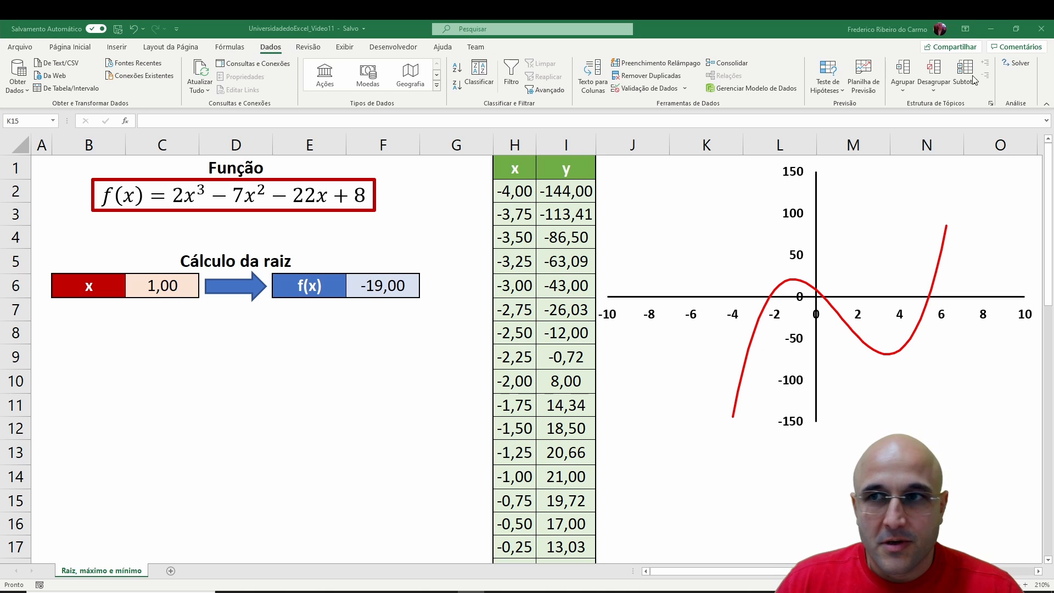
left_click(1022, 66)
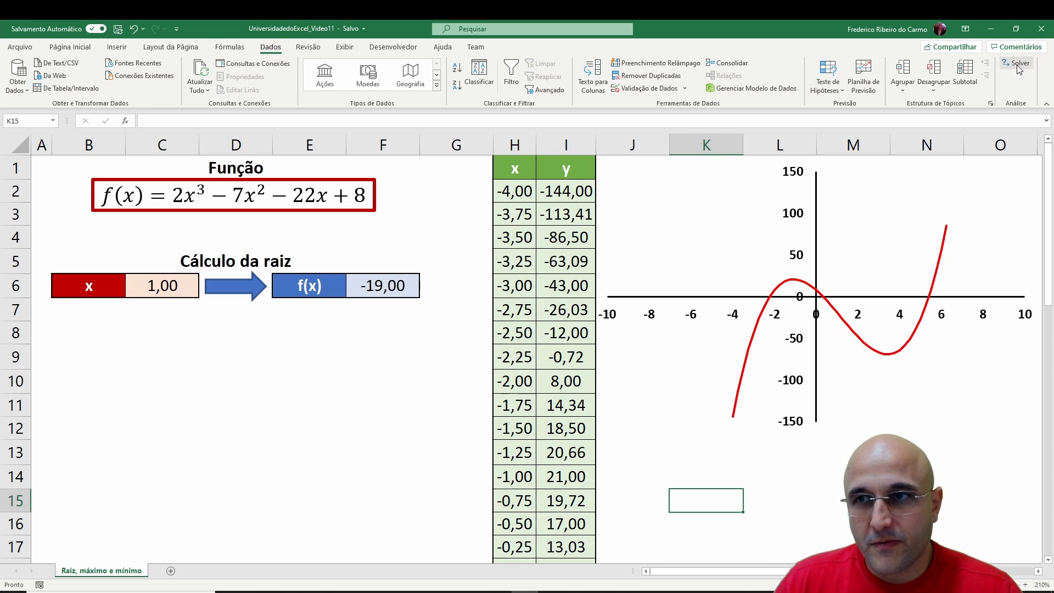
left_click_drag(626, 61, 561, 87)
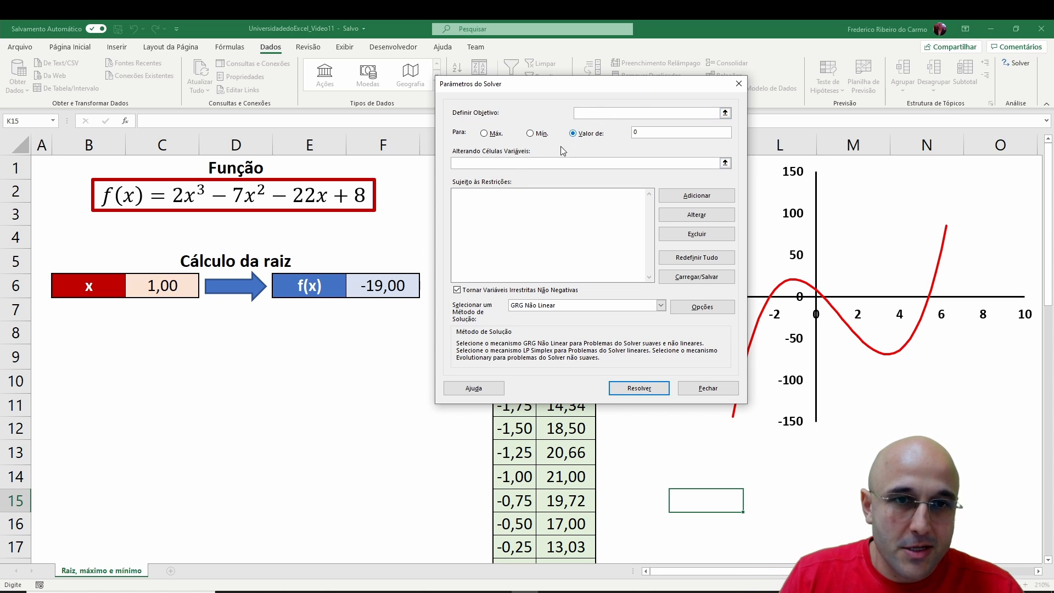
left_click(389, 283)
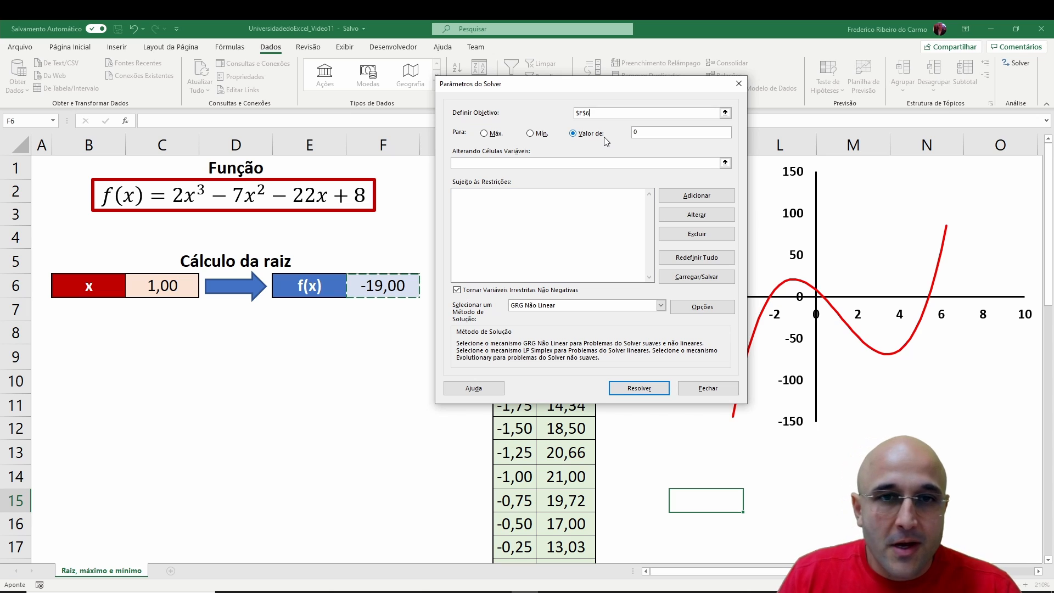
left_click(592, 164)
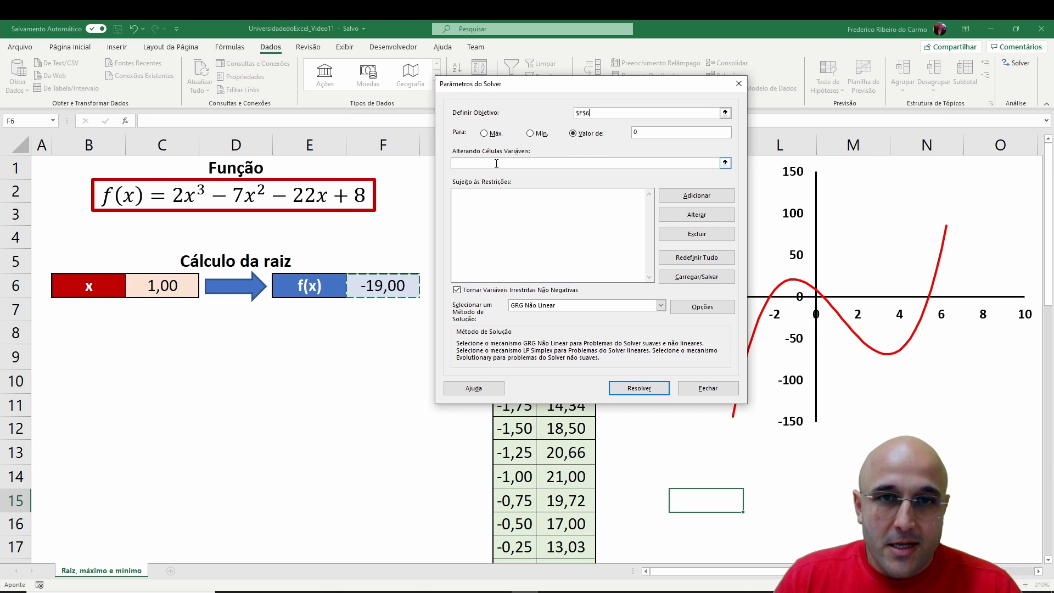
left_click(725, 163)
left_click(163, 280)
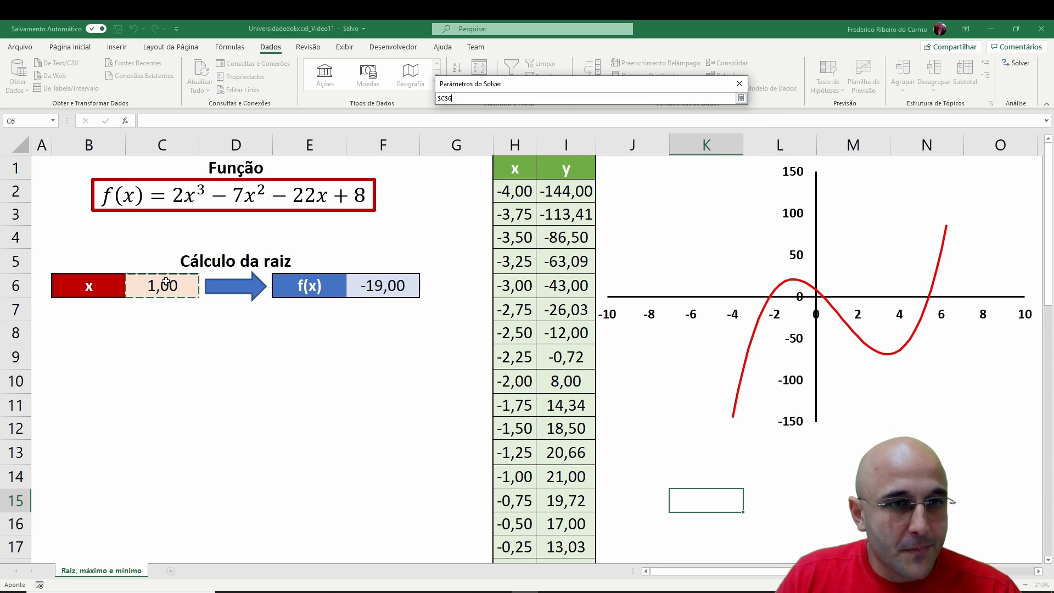
left_click(741, 97)
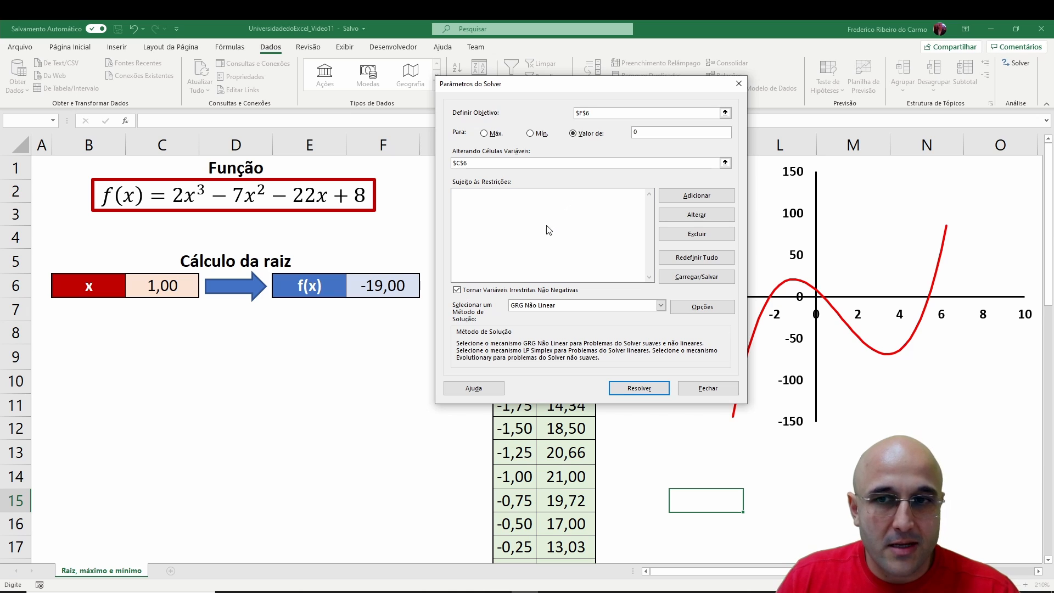
Allow negative variables in Solver, solve with GRG Não Linear, and keep the Solver solution.
left_click_drag(525, 91, 503, 61)
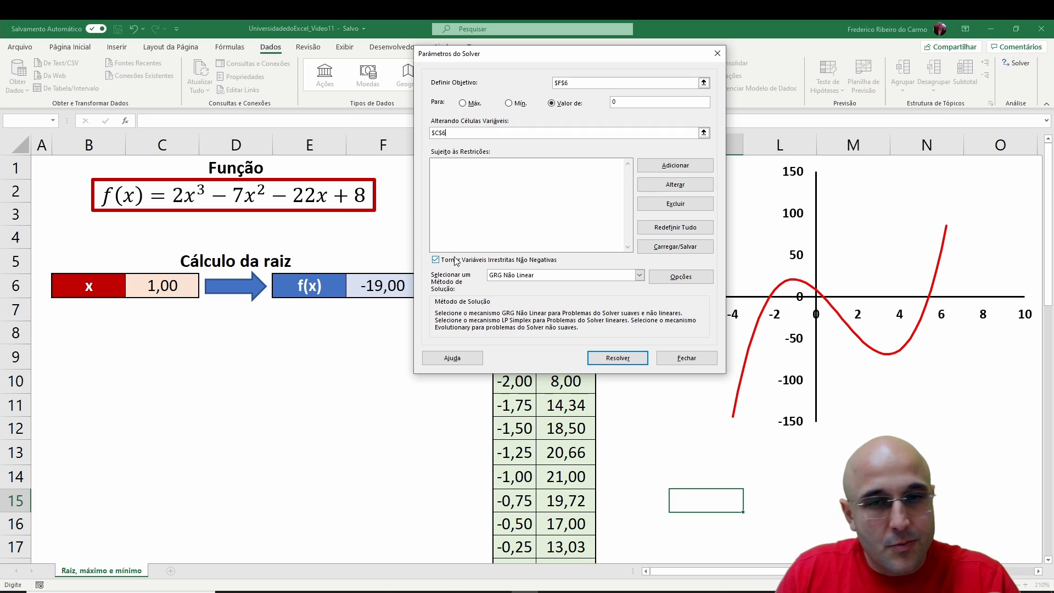
left_click(439, 263)
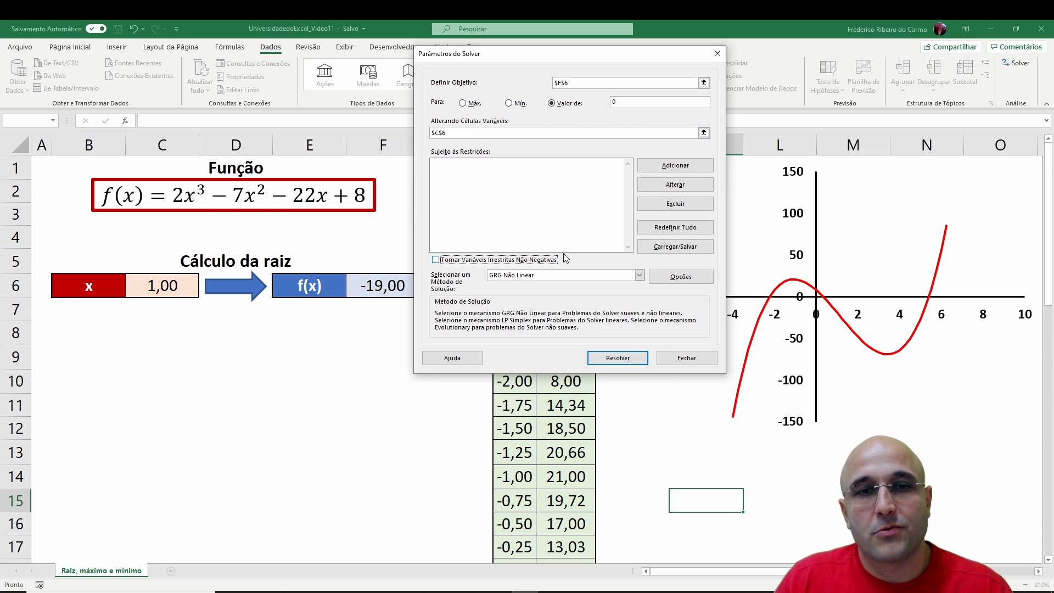
left_click(611, 359)
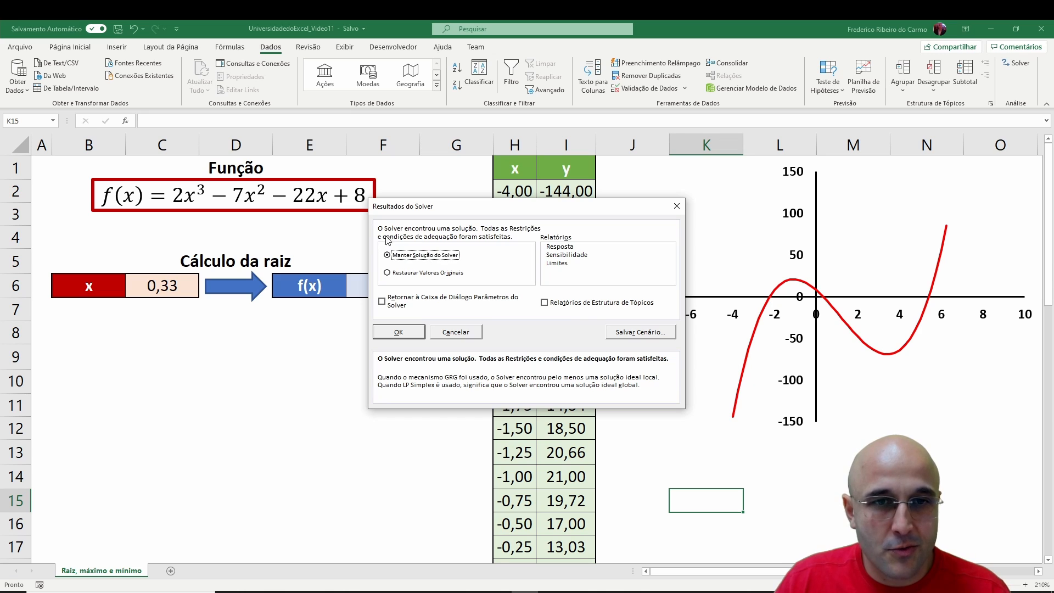
left_click(406, 333)
Set the x value in cell C6 to -4 as a new starting point and select the f(x) cell F6.
left_click(149, 285)
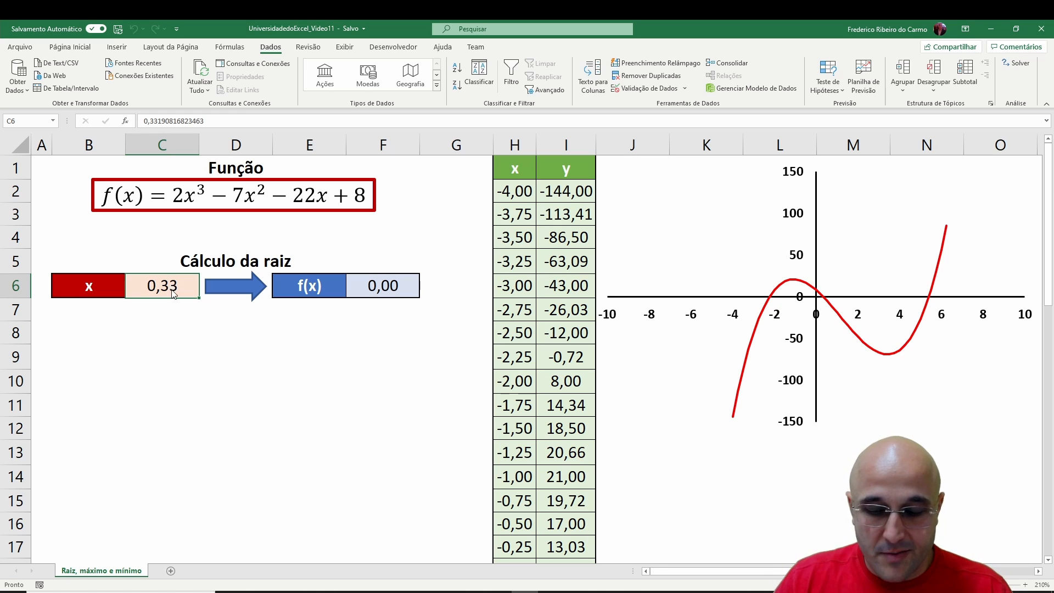
type("-4")
key("Return")
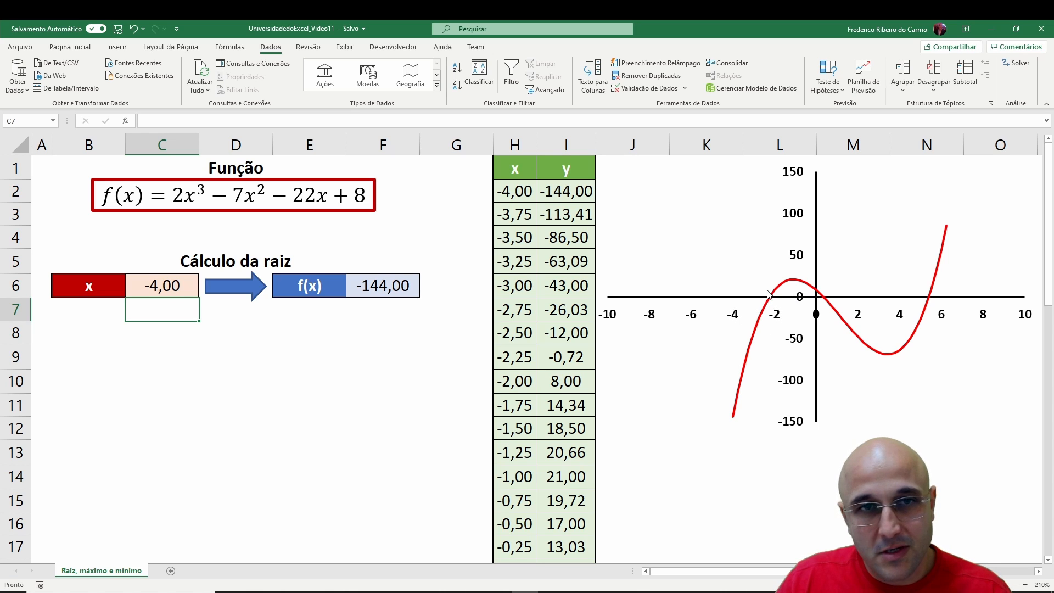
left_click(359, 287)
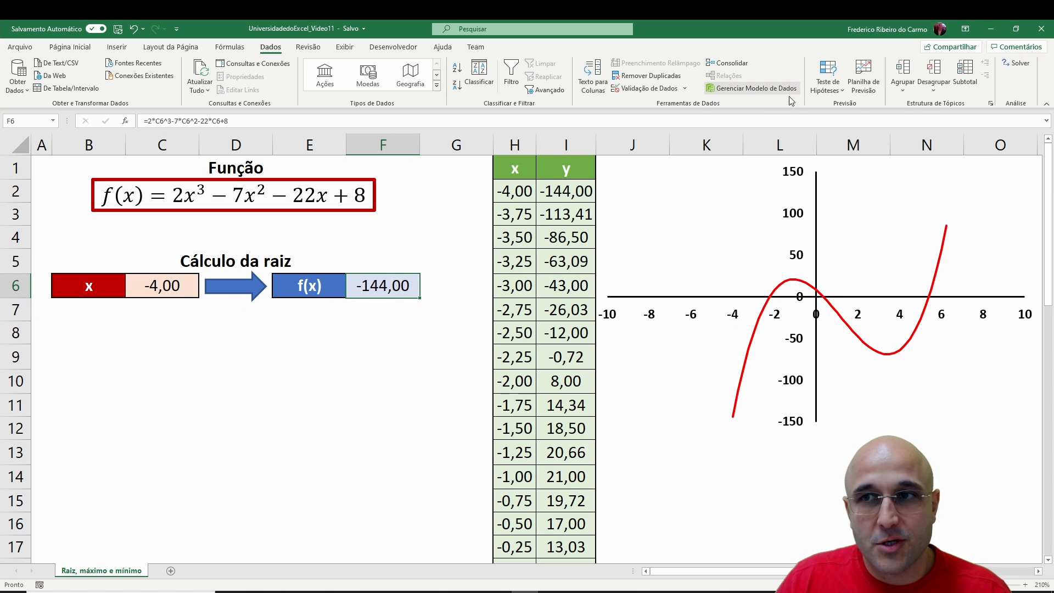
Run Solver with the existing root-finding setup for objective $F$6 and keep its solution.
left_click(1008, 64)
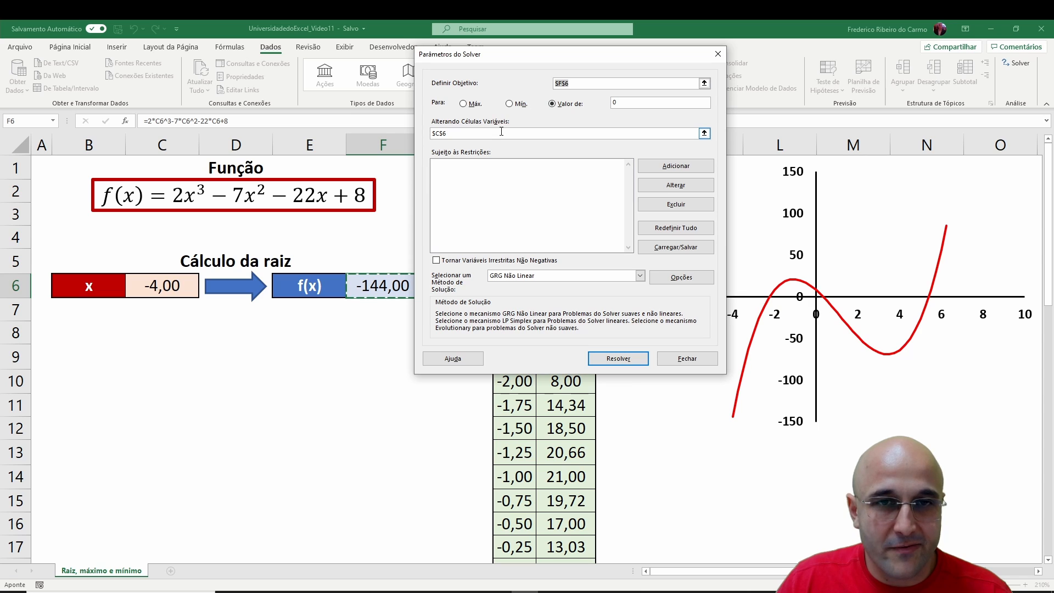
left_click(615, 358)
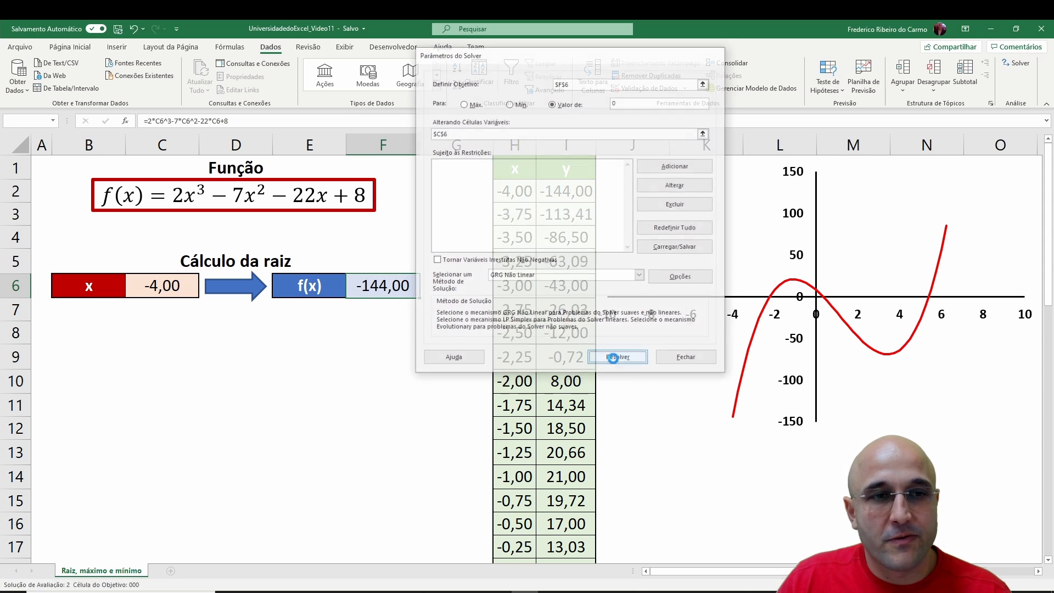
left_click(400, 333)
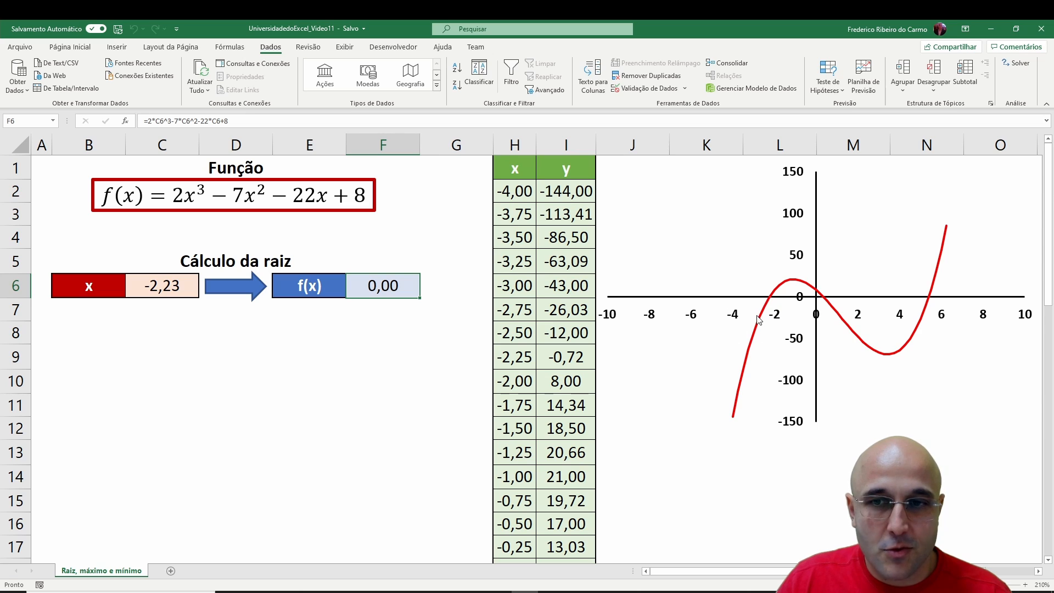
Delete the blank text box covering the Cálculo do máximo section below the root calculation.
left_click(192, 338)
left_click(191, 355)
left_click(212, 344)
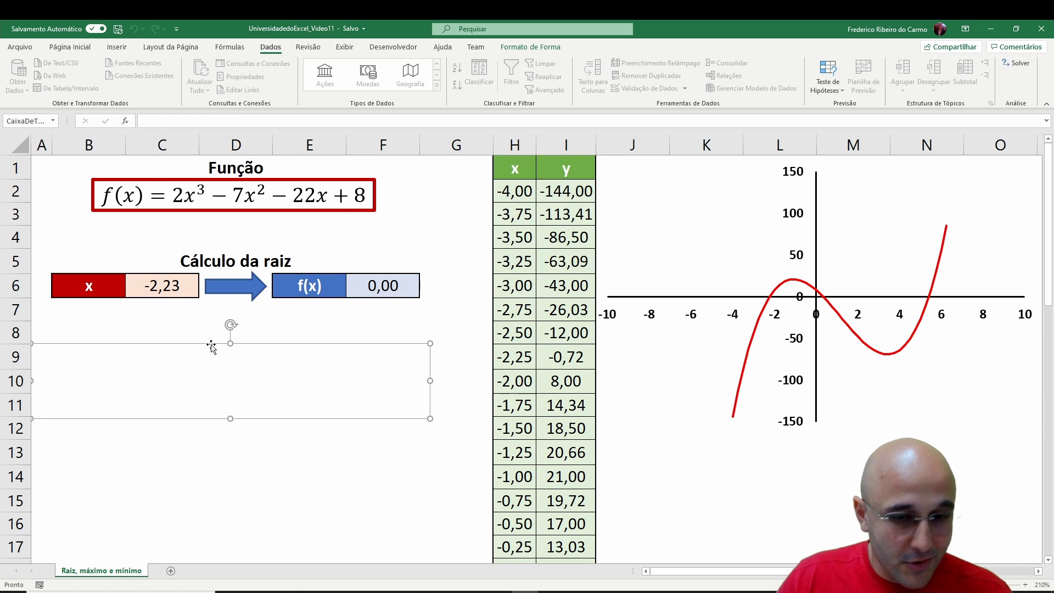
key("Delete")
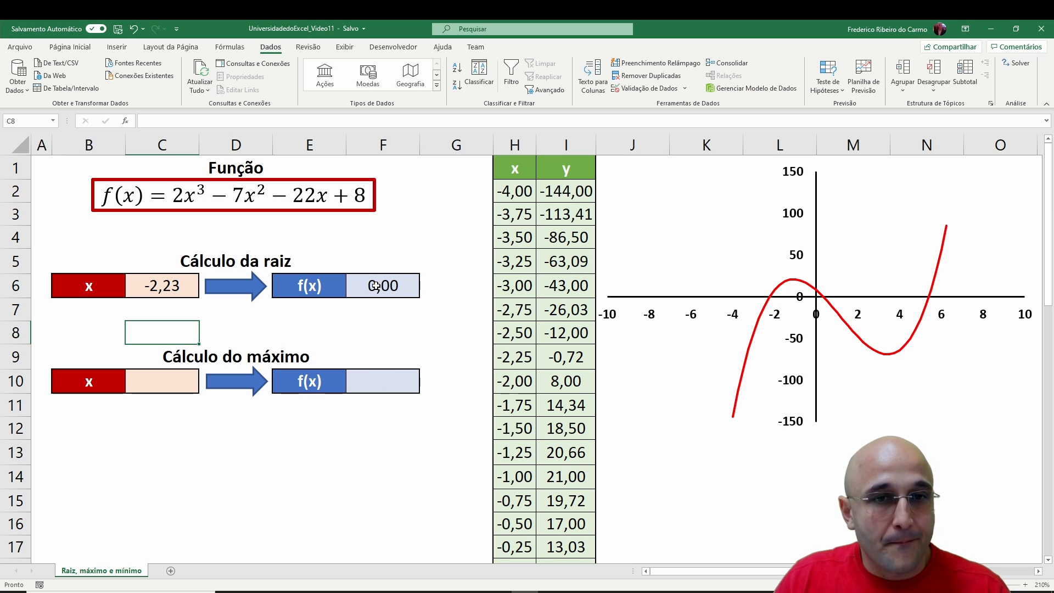
Enter the formula =2*C10^3-7*C10^2-22*C10+8 in the f(x) cell F10 of the maximum calculation.
left_click(360, 383)
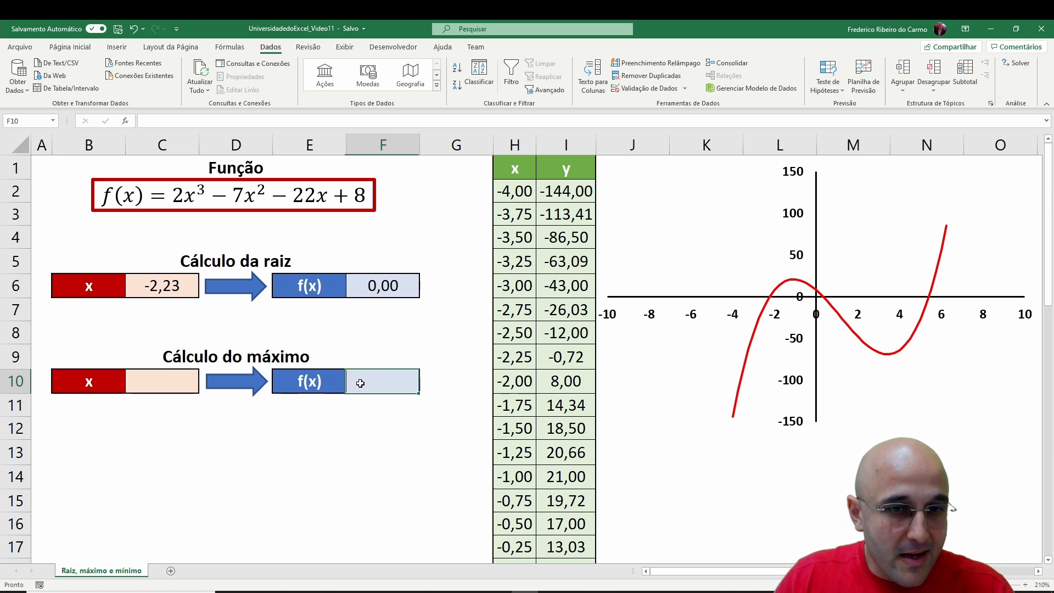
type("=")
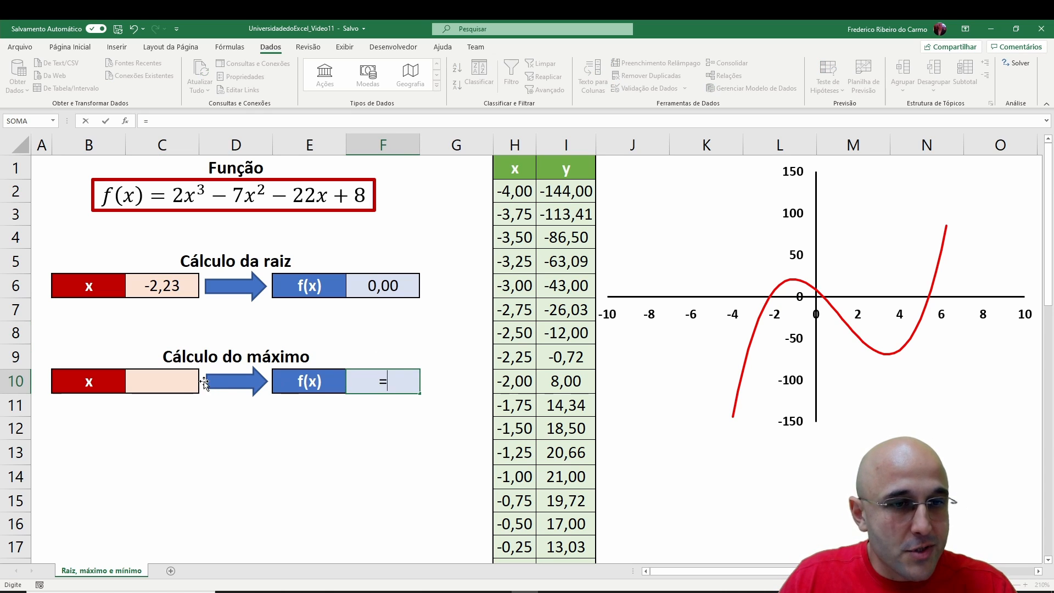
type("2*")
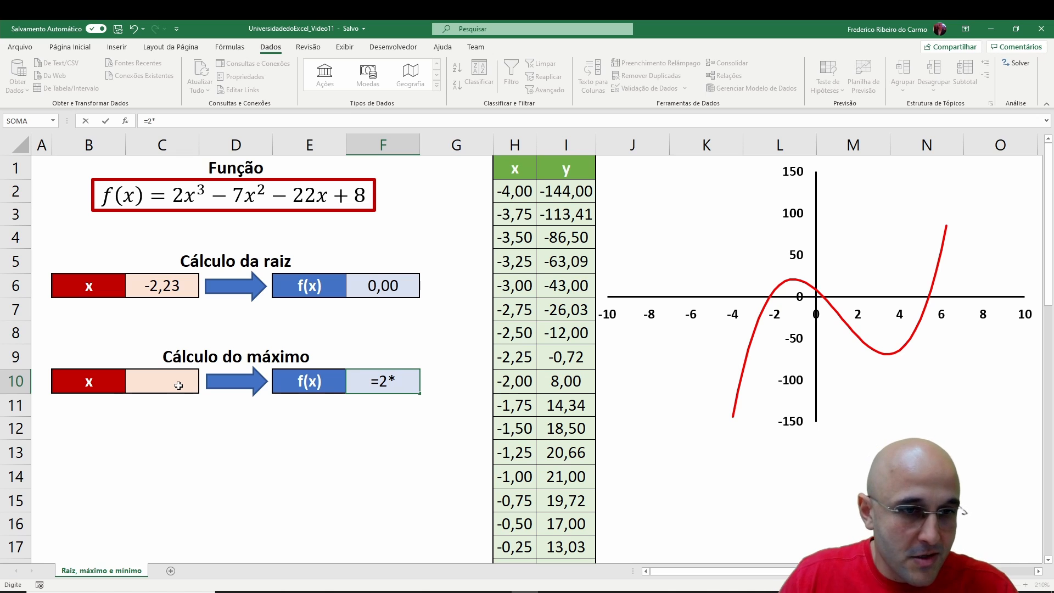
left_click(178, 386)
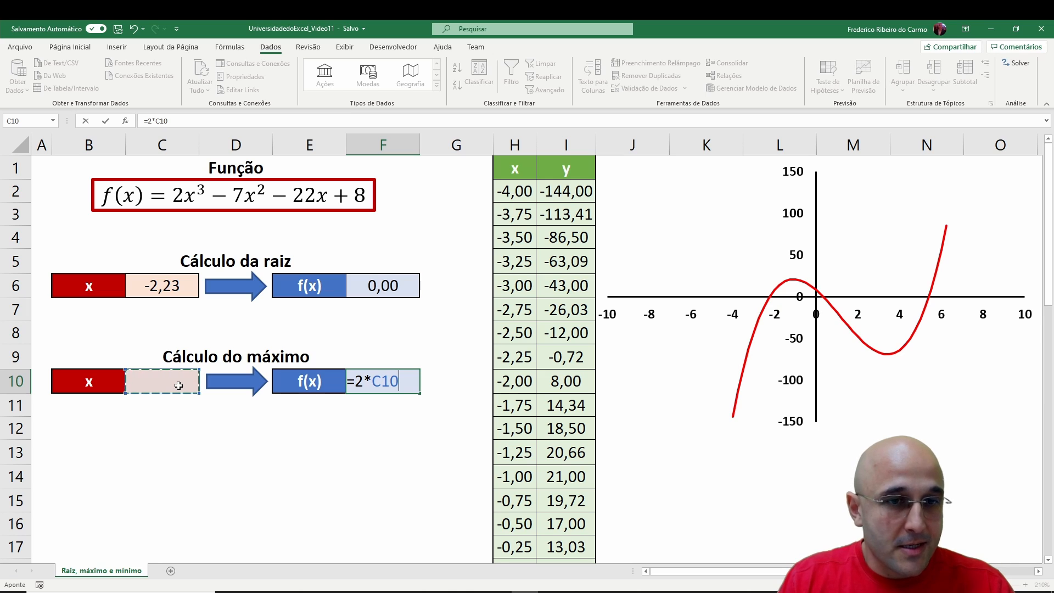
type("^3")
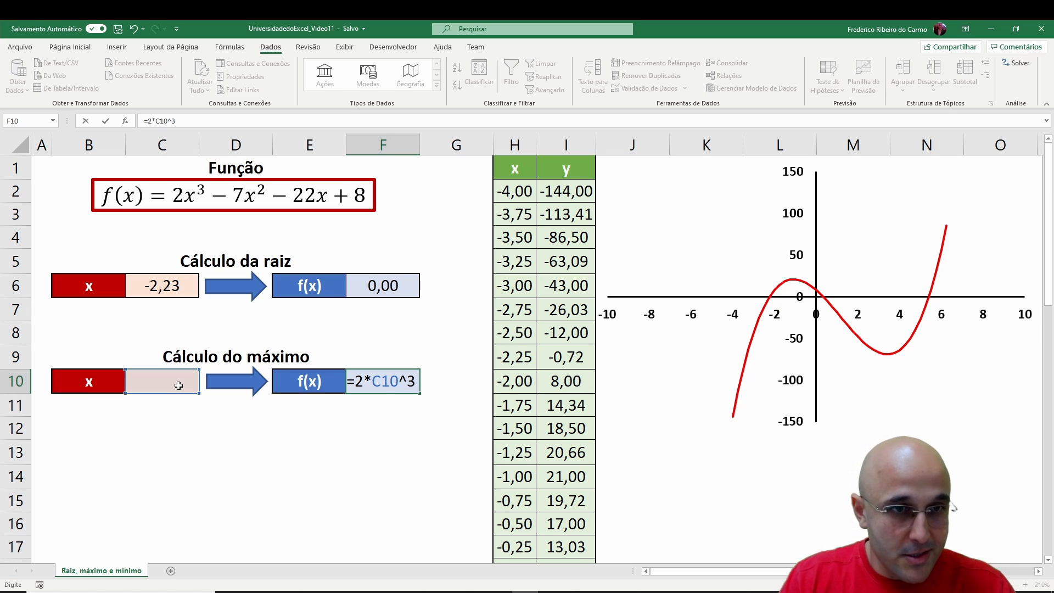
type("-7*")
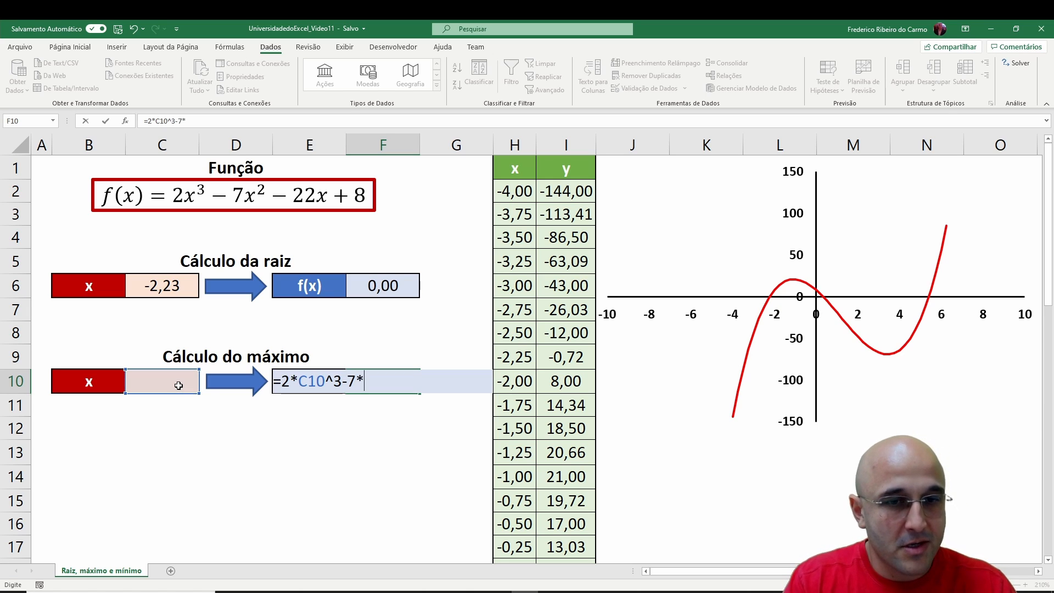
left_click(179, 385)
type("^2")
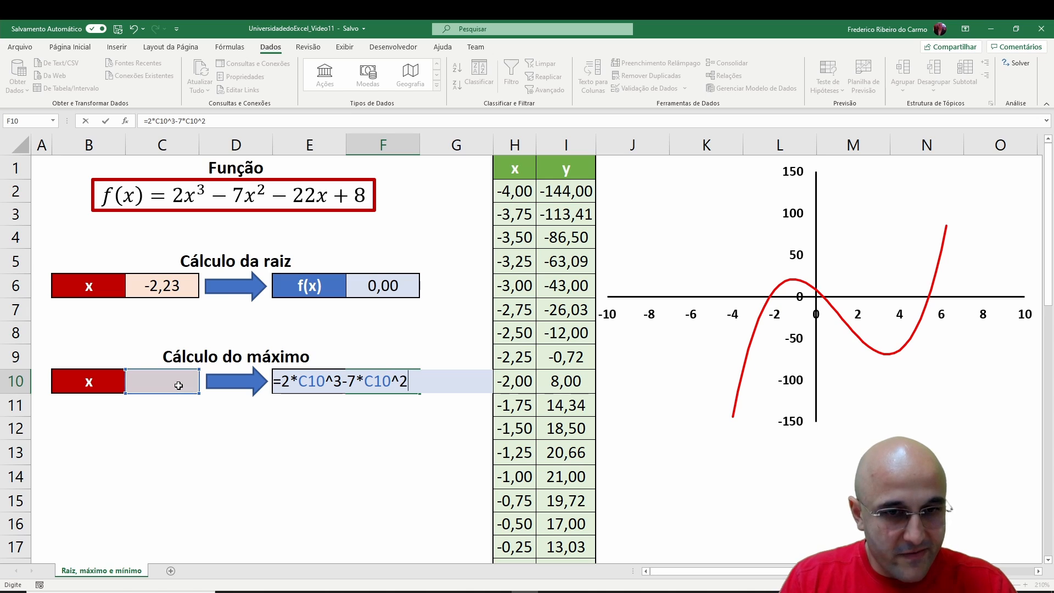
type("-22")
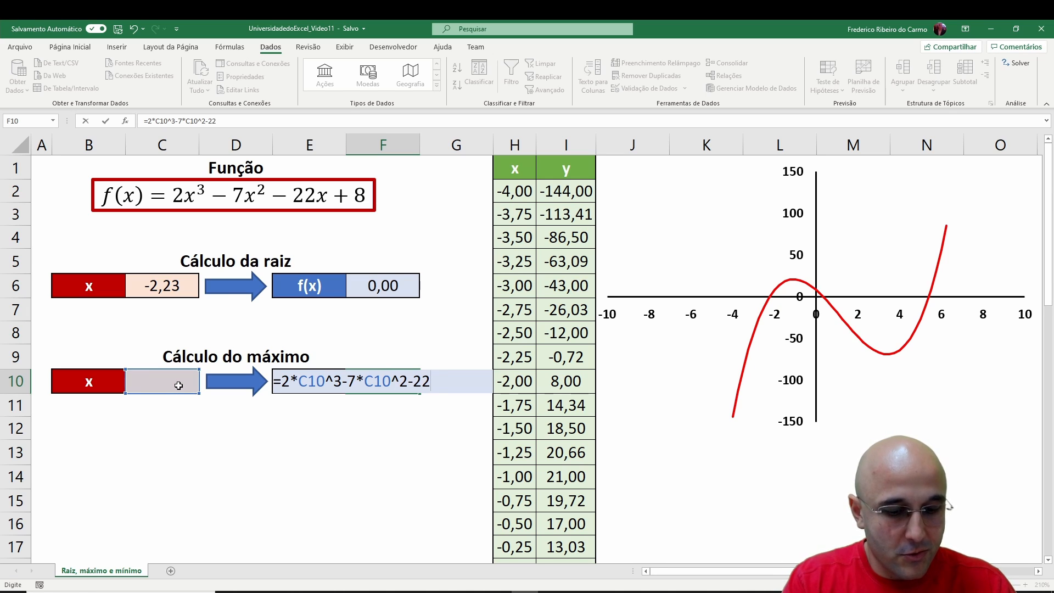
type("*")
left_click(178, 386)
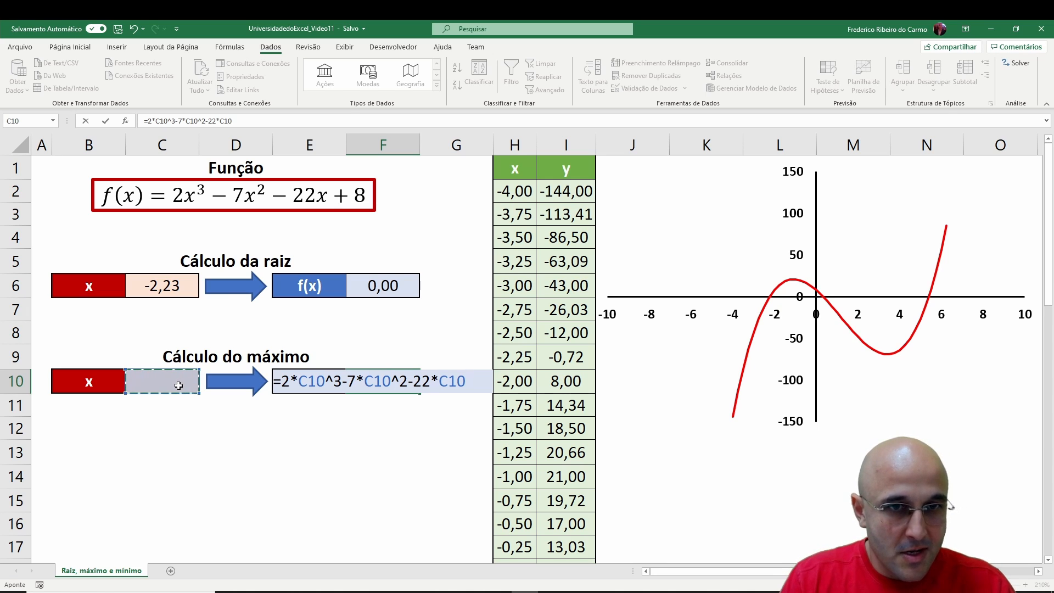
key("Return")
key("Up")
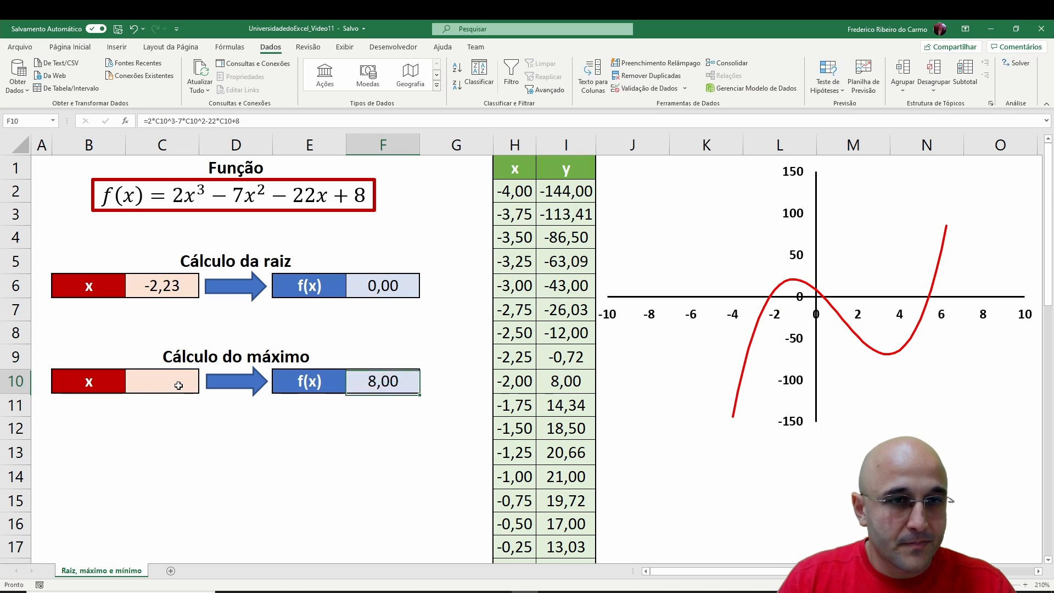
Enter -2,23 as the x value in cell C10 and check the formula in F10.
left_click(178, 386)
type("-2")
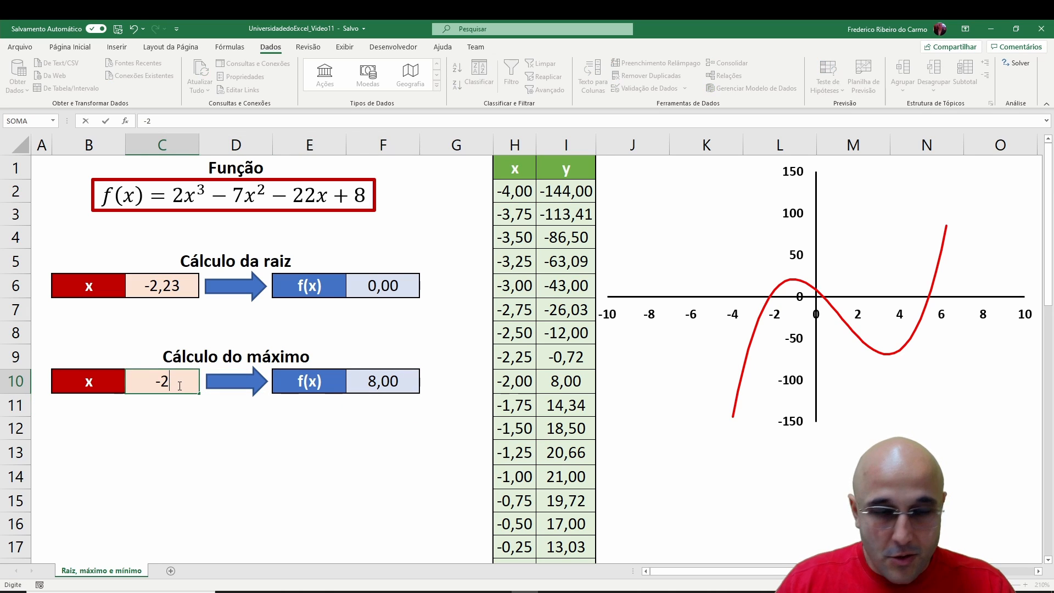
type(",23")
key("Return")
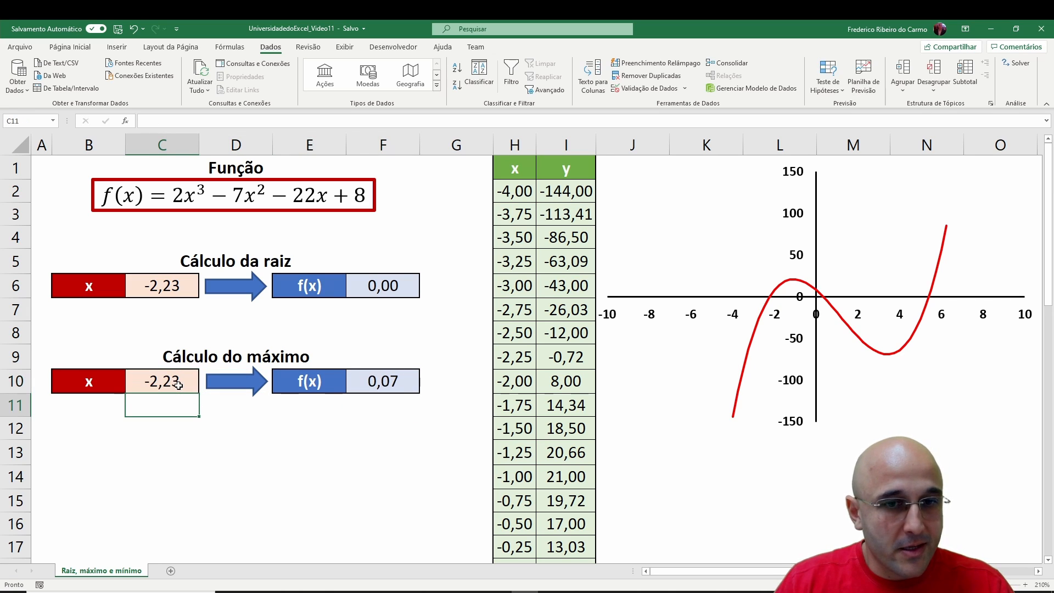
key("Up")
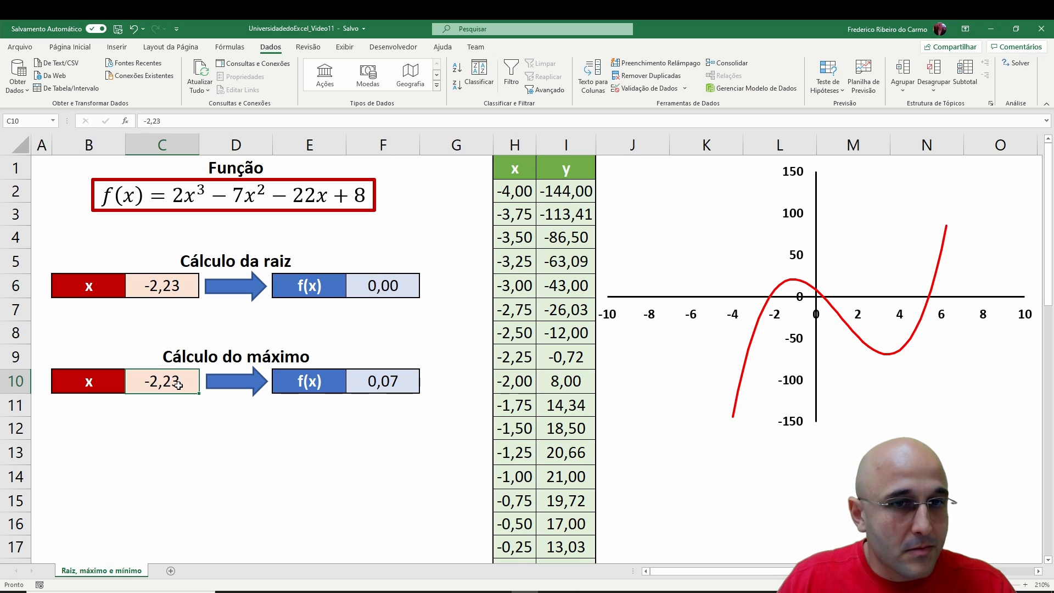
double_click(391, 385)
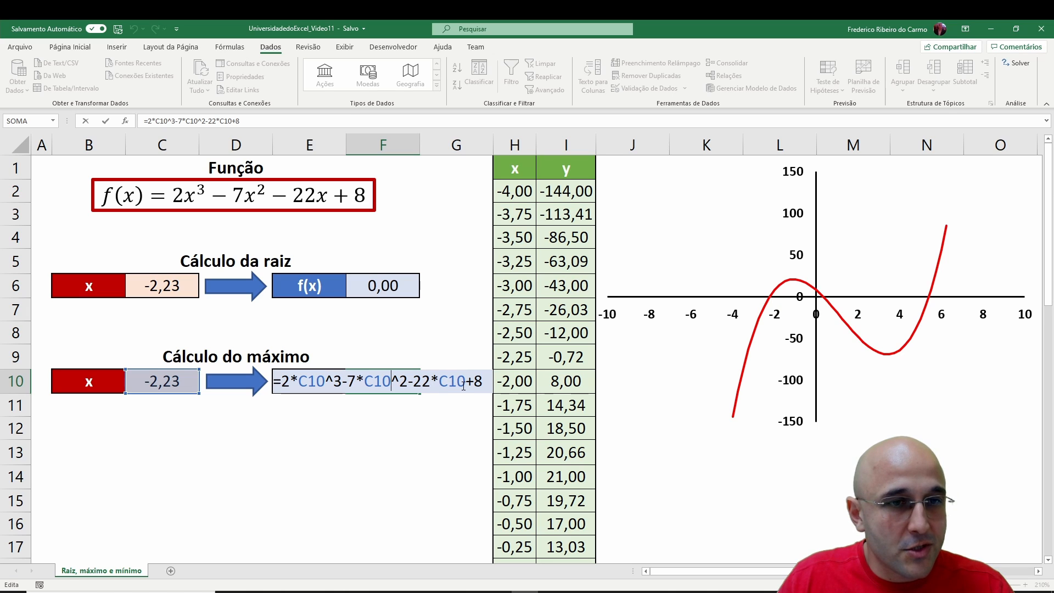
key("Return")
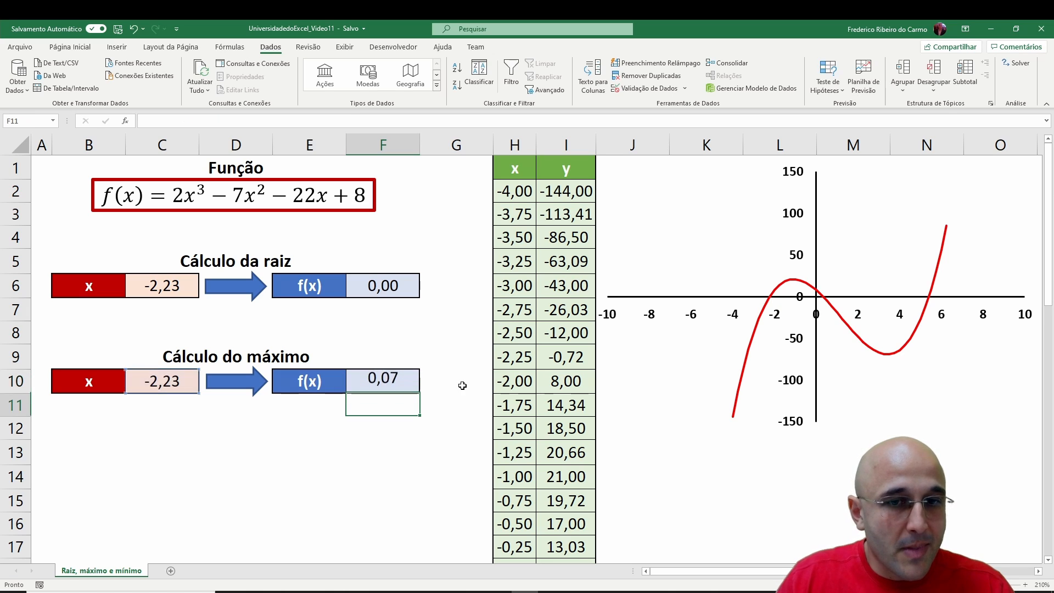
Copy the full-precision x value from cell C6 and paste it into cell C10.
left_click(189, 382)
left_click(176, 285)
key("ctrl+c")
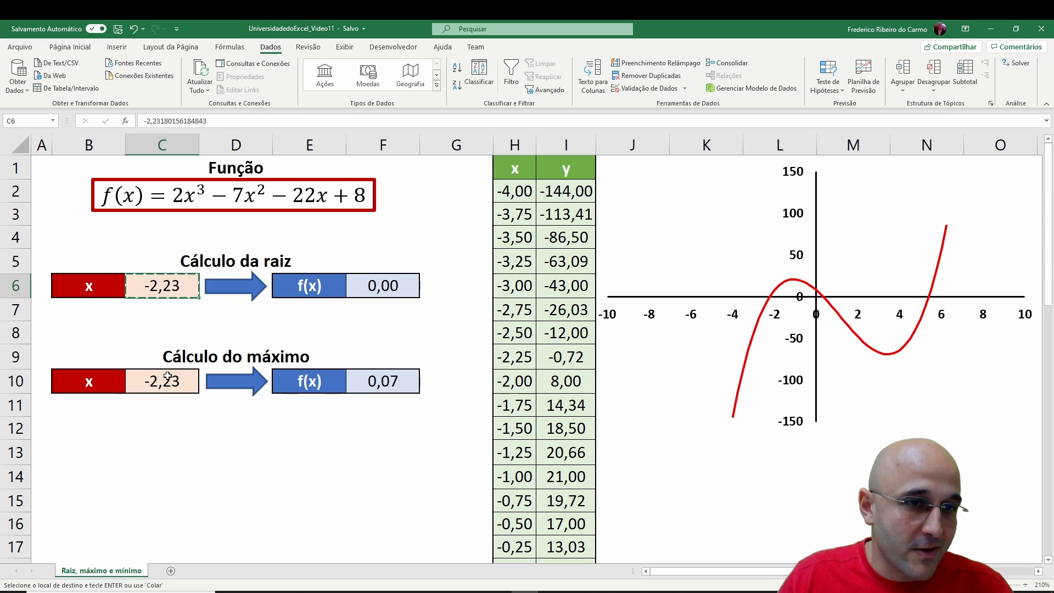
right_click(166, 381)
left_click(217, 133)
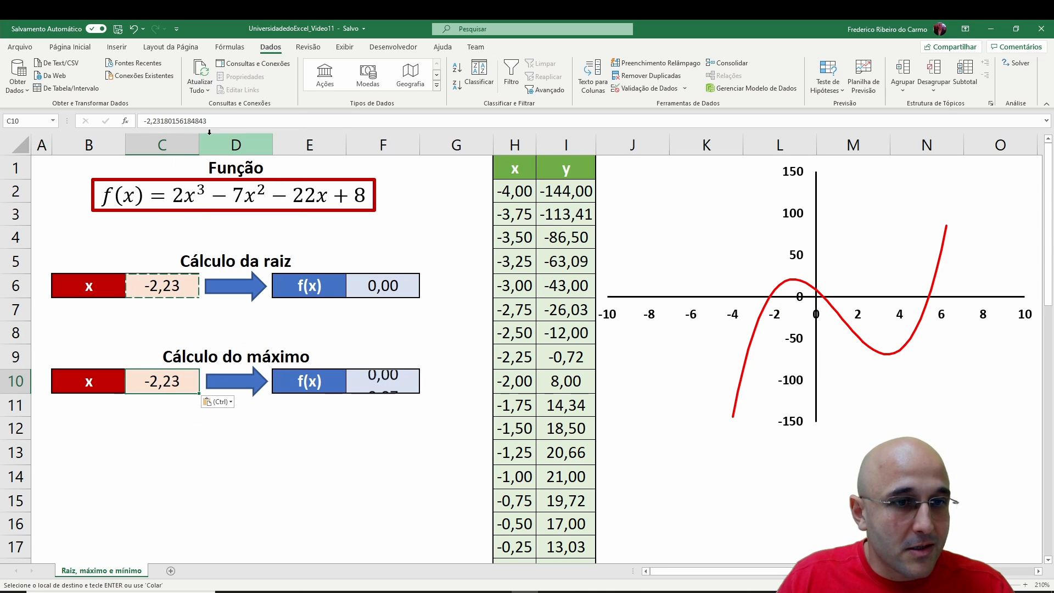
Examine the formula in F10 and the hidden decimals of the x values in C6 and C10.
left_click(385, 381)
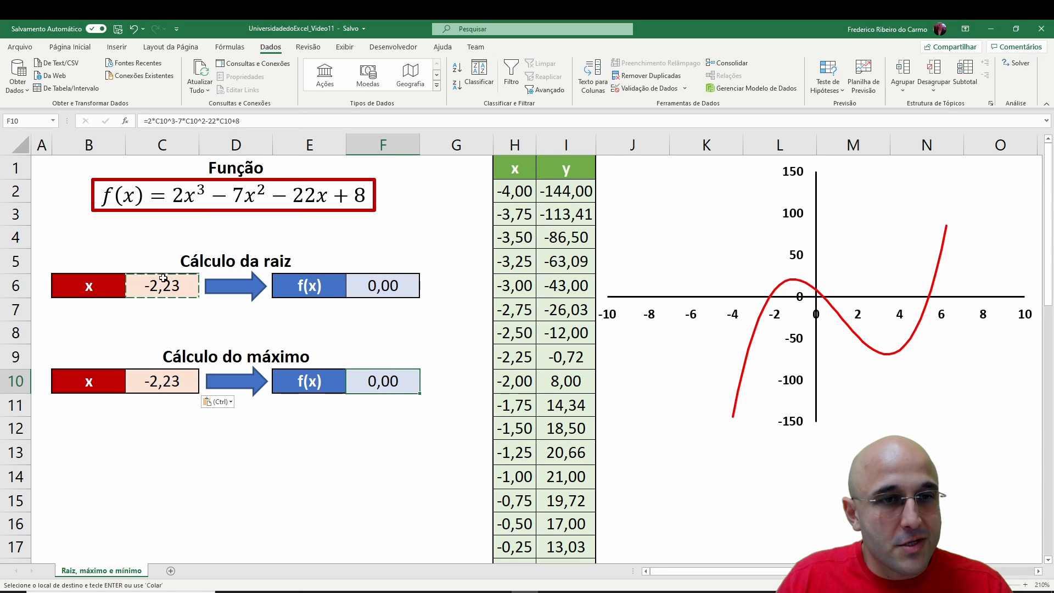
left_click(156, 381)
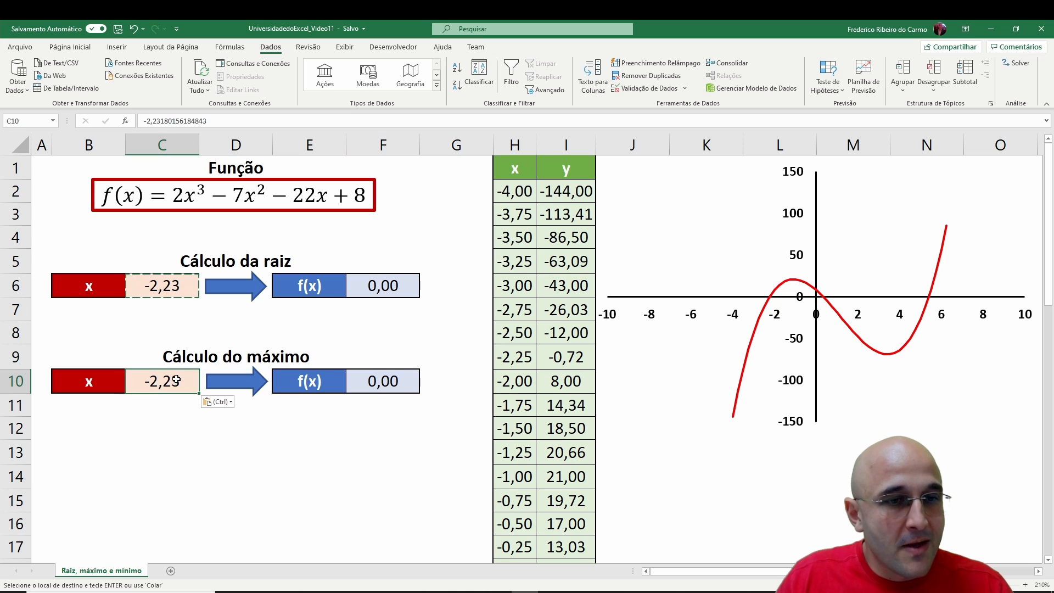
double_click(171, 286)
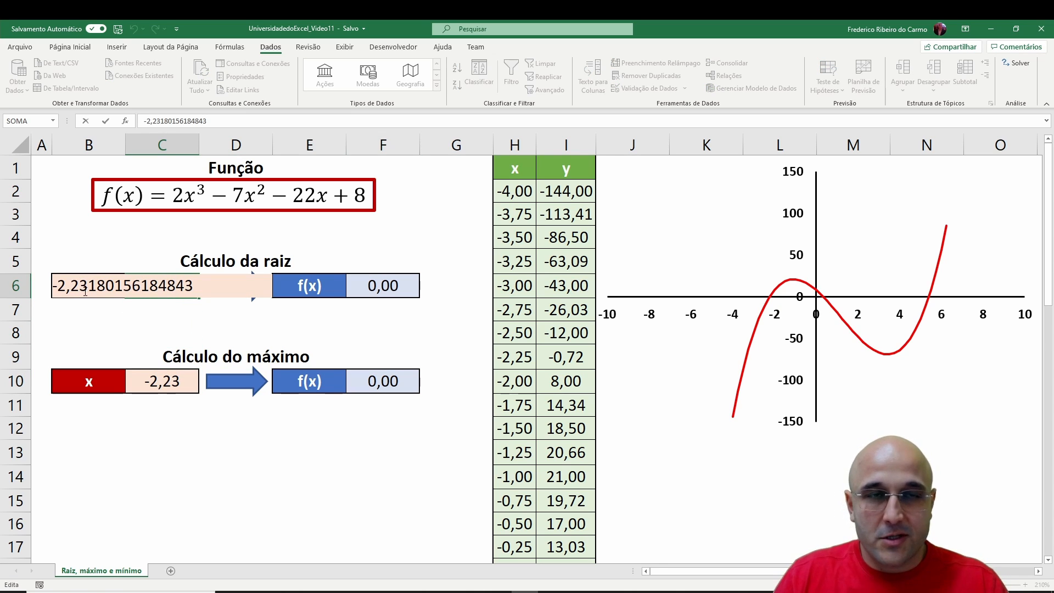
left_click_drag(85, 291, 205, 299)
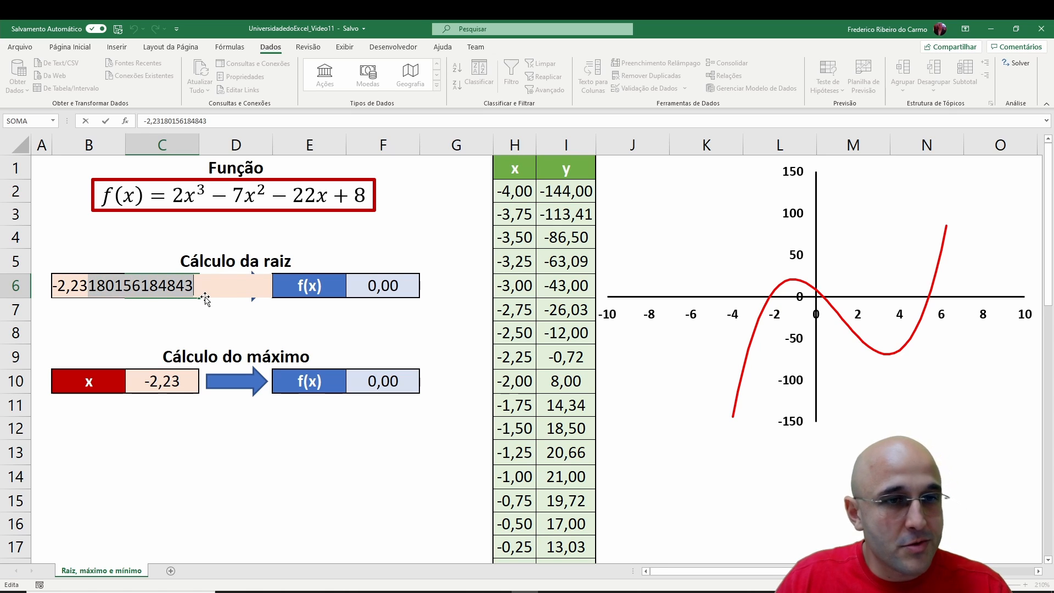
key("Return")
left_click(185, 388)
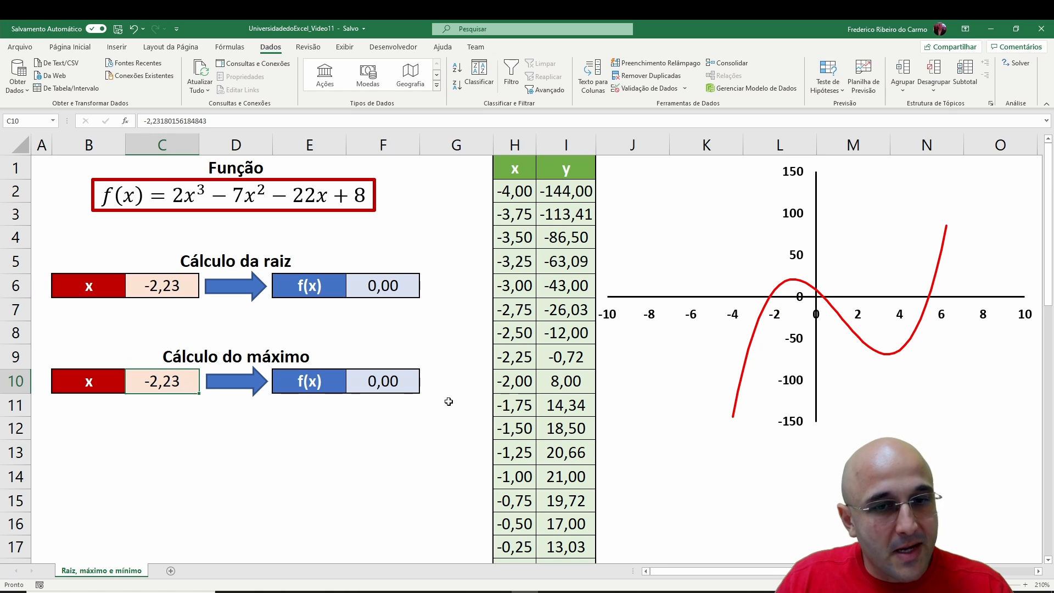
left_click(396, 383)
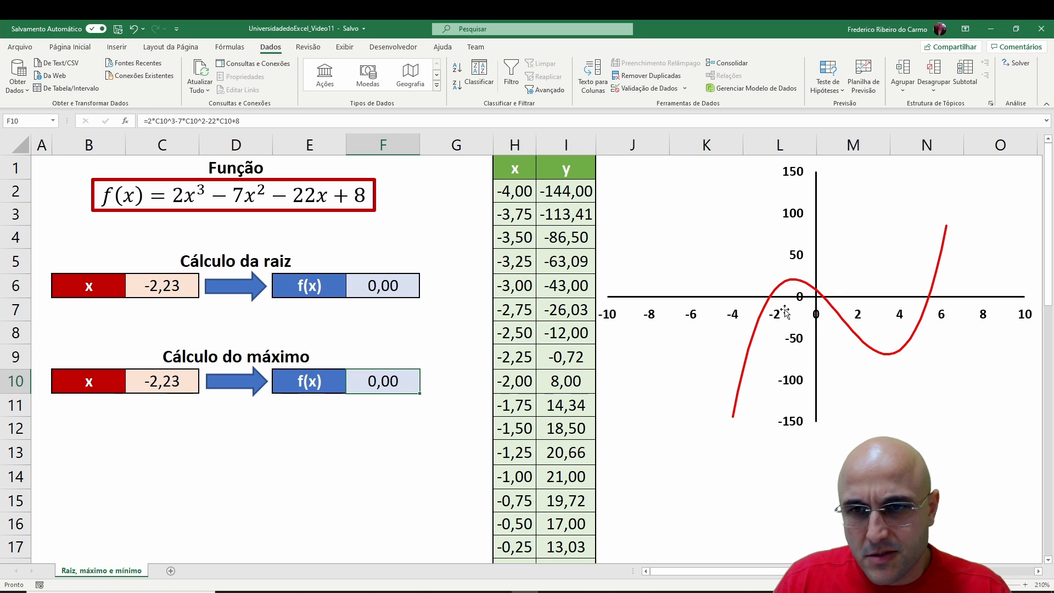
left_click(159, 381)
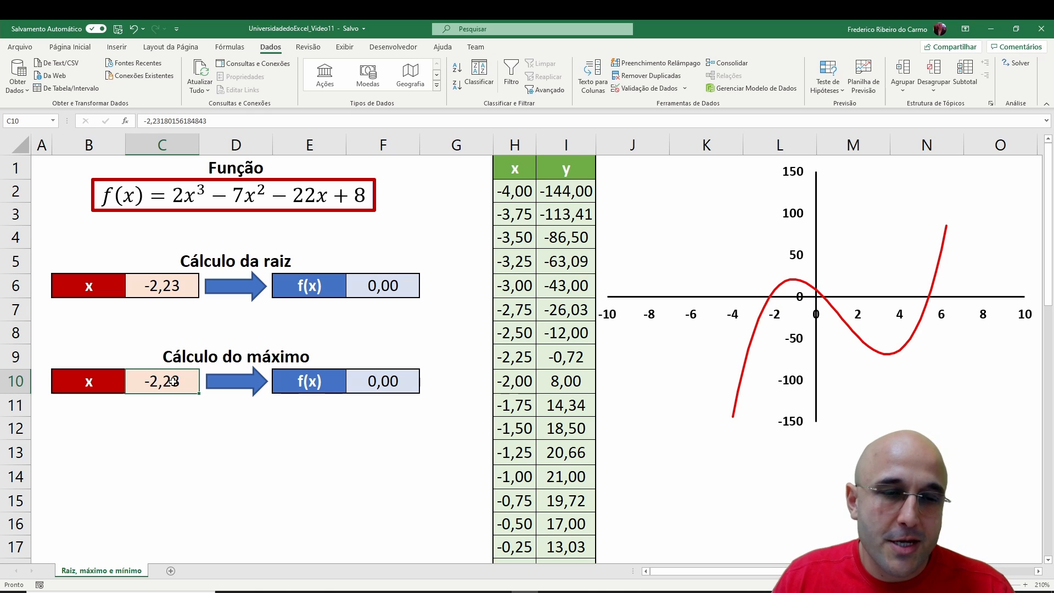
Open Solver and change its objective cell to $F$10 for the maximum calculation.
left_click(374, 381)
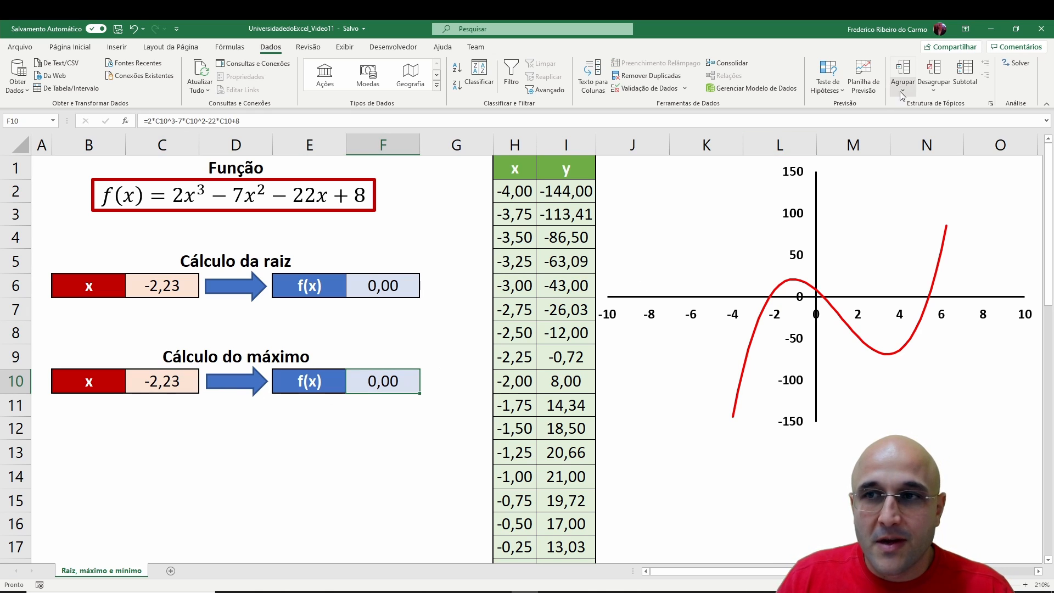
left_click(1009, 62)
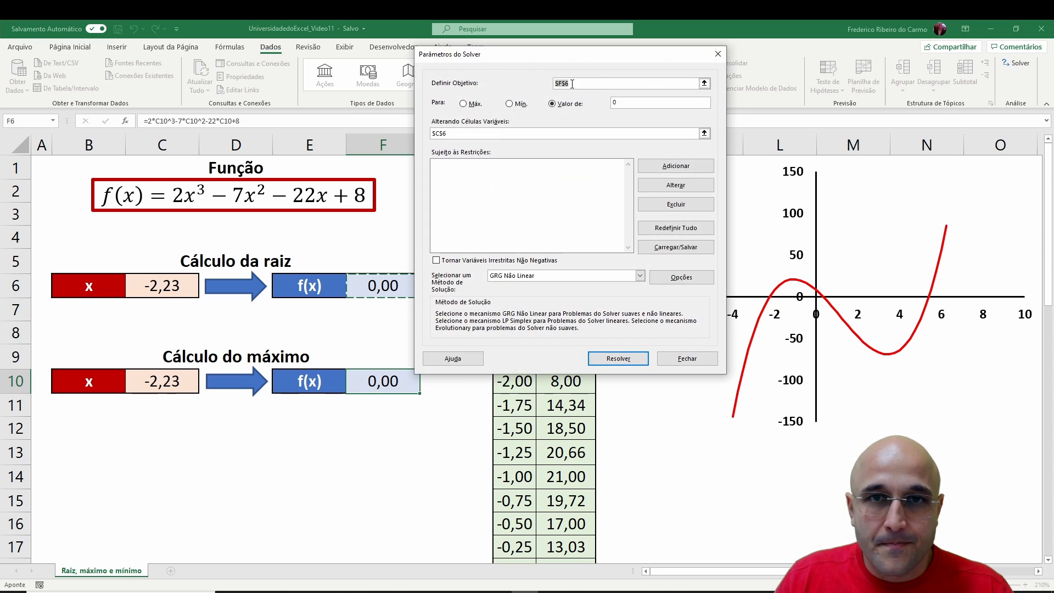
left_click_drag(525, 57, 684, 97)
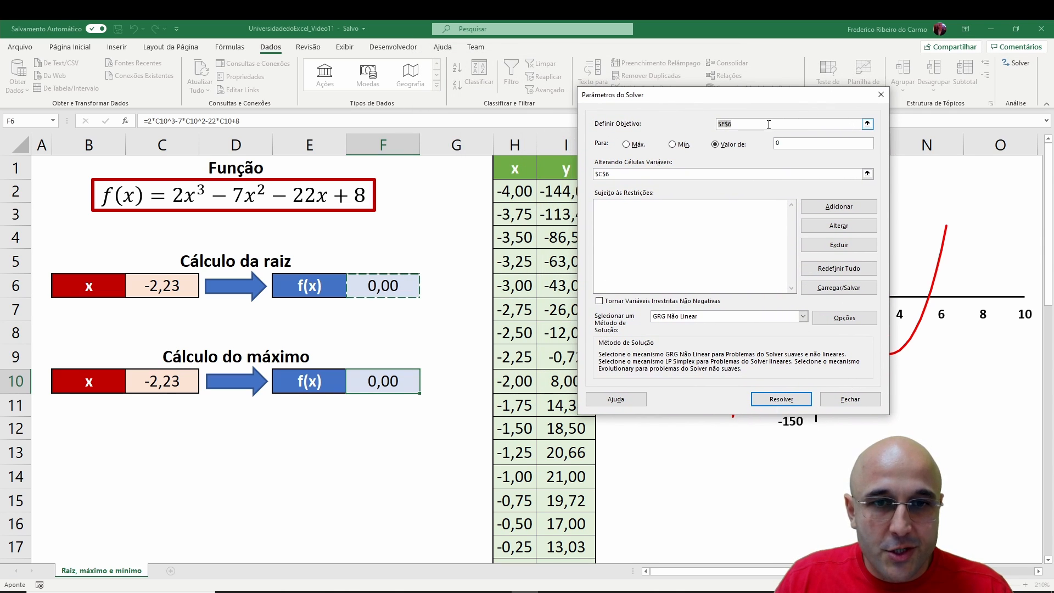
left_click(868, 124)
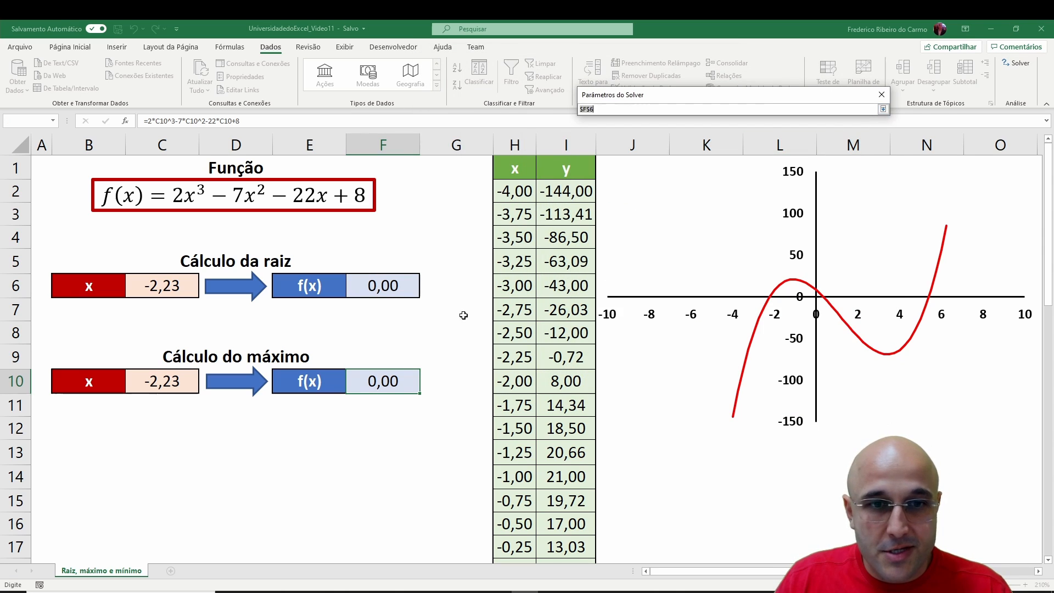
left_click(396, 380)
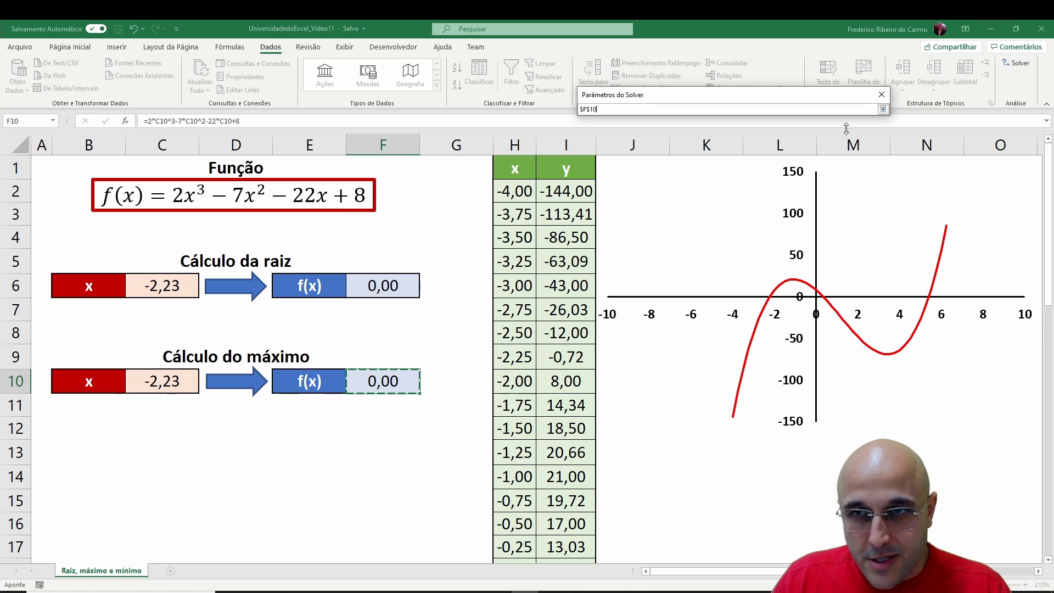
left_click(884, 109)
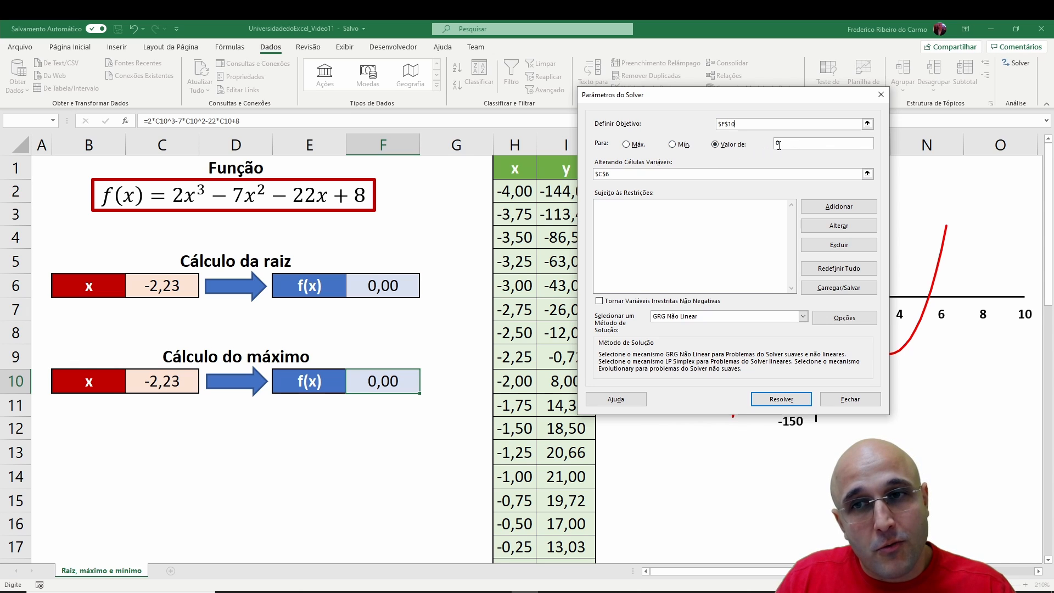
Set Solver to maximize by changing cell $C$10, solve, and keep the Solver solution.
left_click(626, 145)
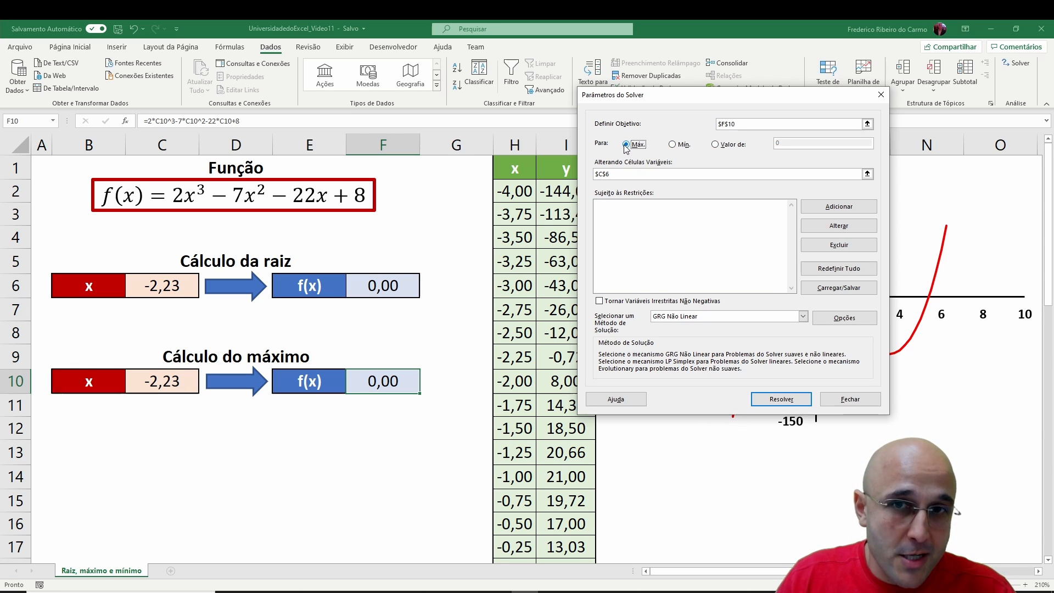
left_click(868, 174)
left_click(156, 383)
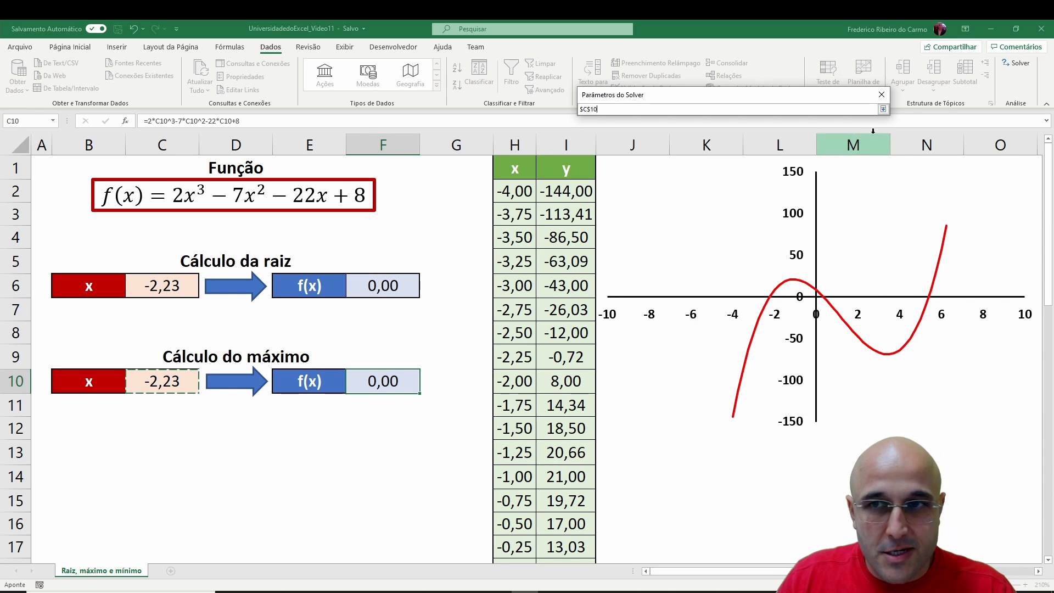
left_click(883, 110)
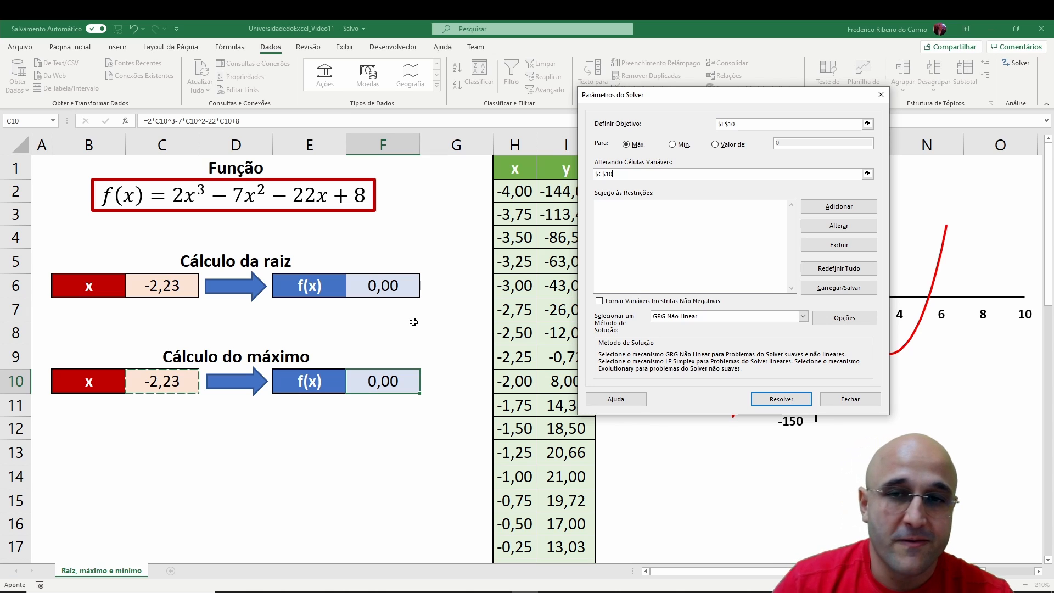
left_click(788, 401)
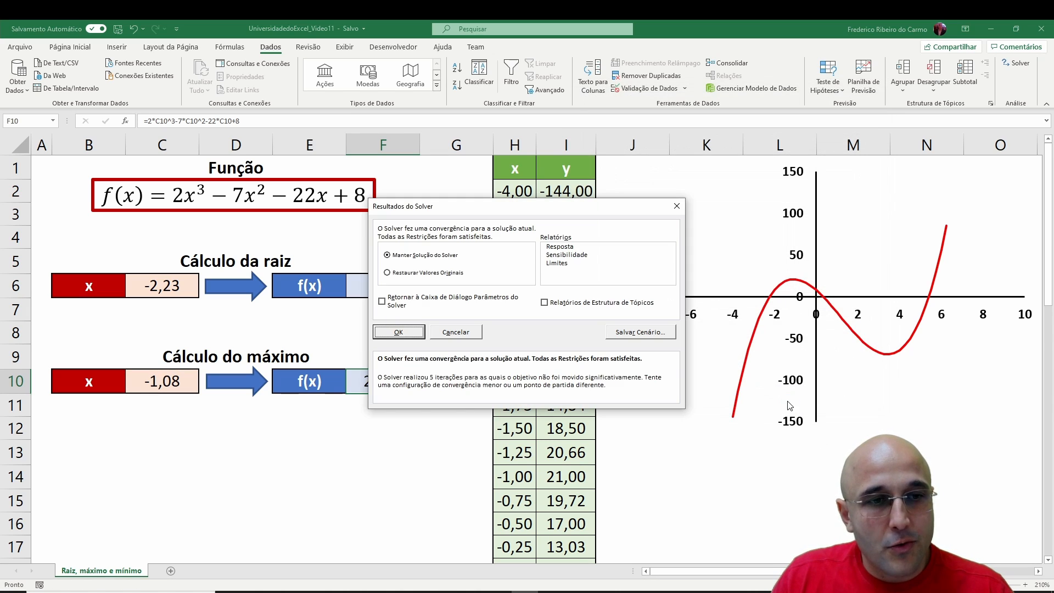
left_click(388, 333)
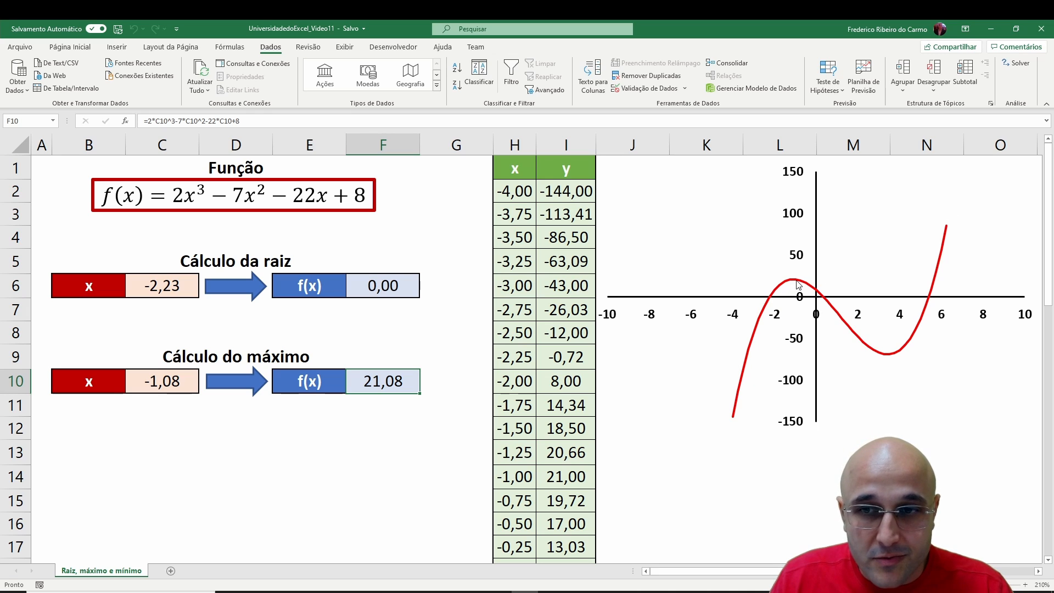
mouse_move(793, 284)
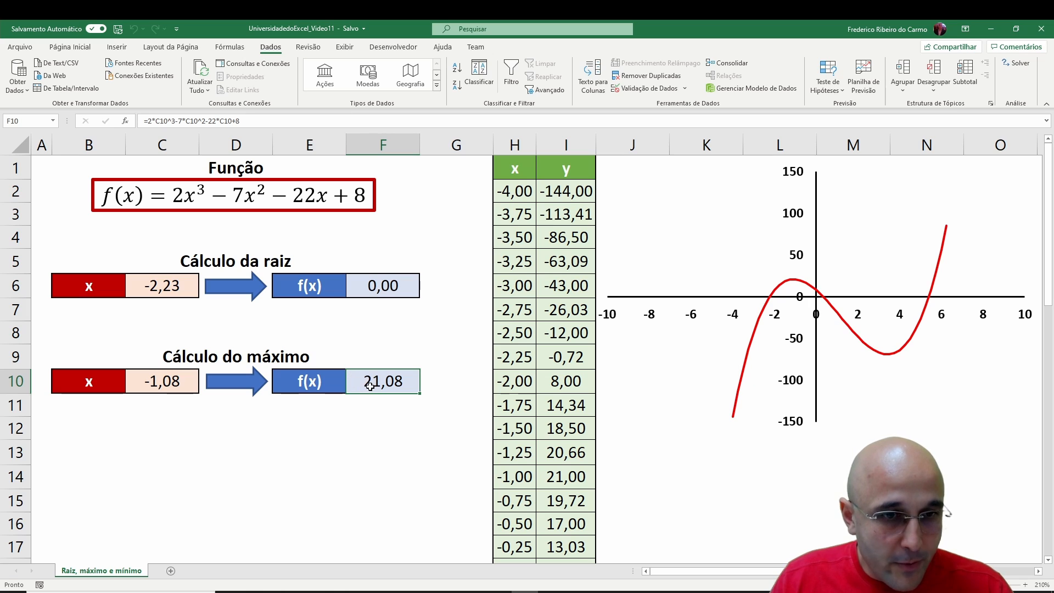
Delete the blank text box covering the Cálculo do mínimo section in rows 13 to 16.
left_click(167, 442)
left_click(185, 442)
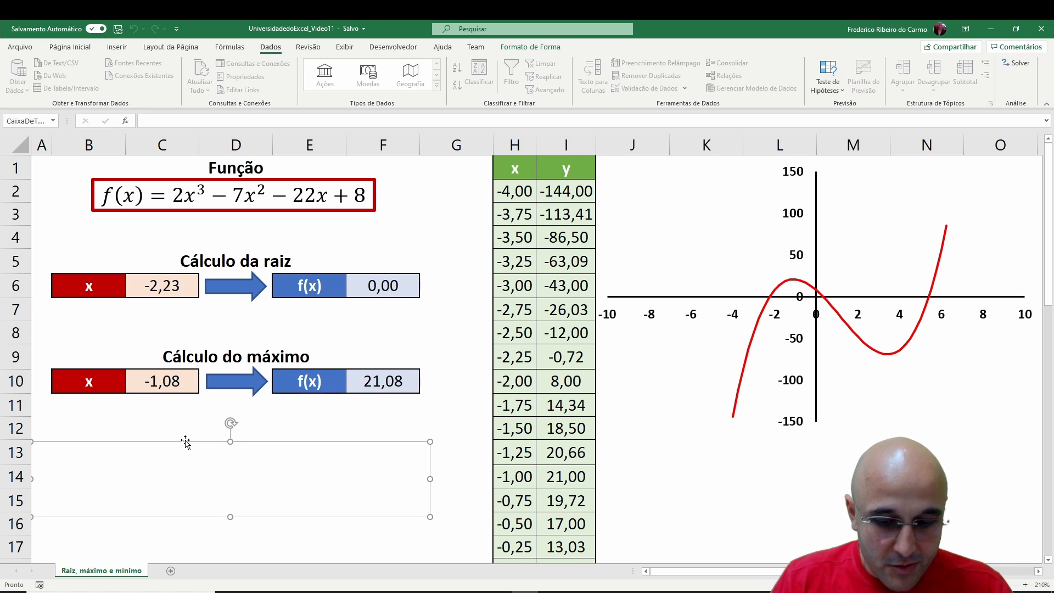
key("Delete")
Enter the formula =2*C14^3-7*C14^2-22*C14+8 in cell F14 for the minimum calculation.
left_click(383, 476)
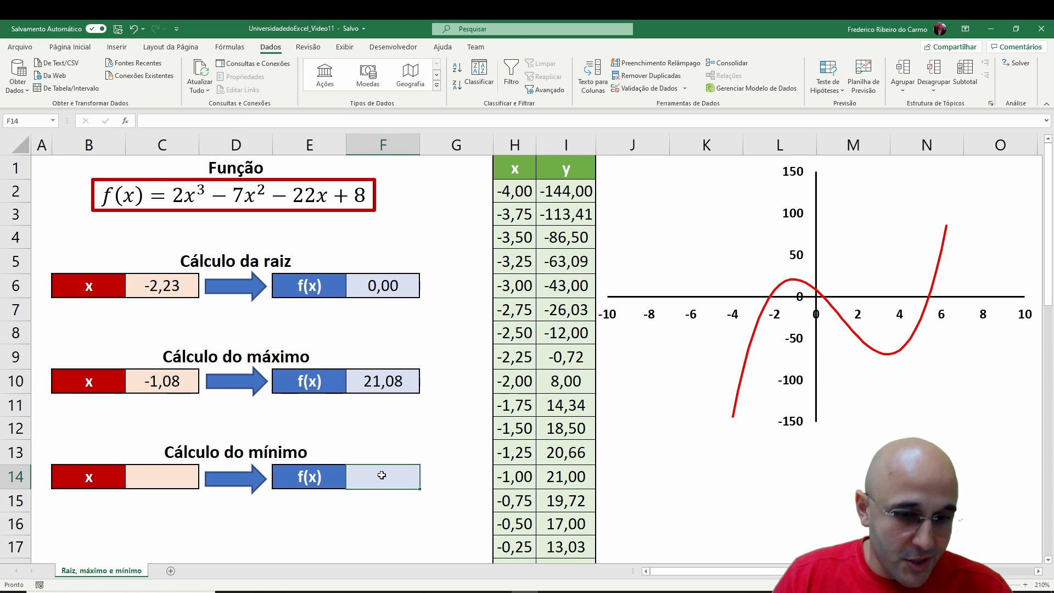
type("=2*")
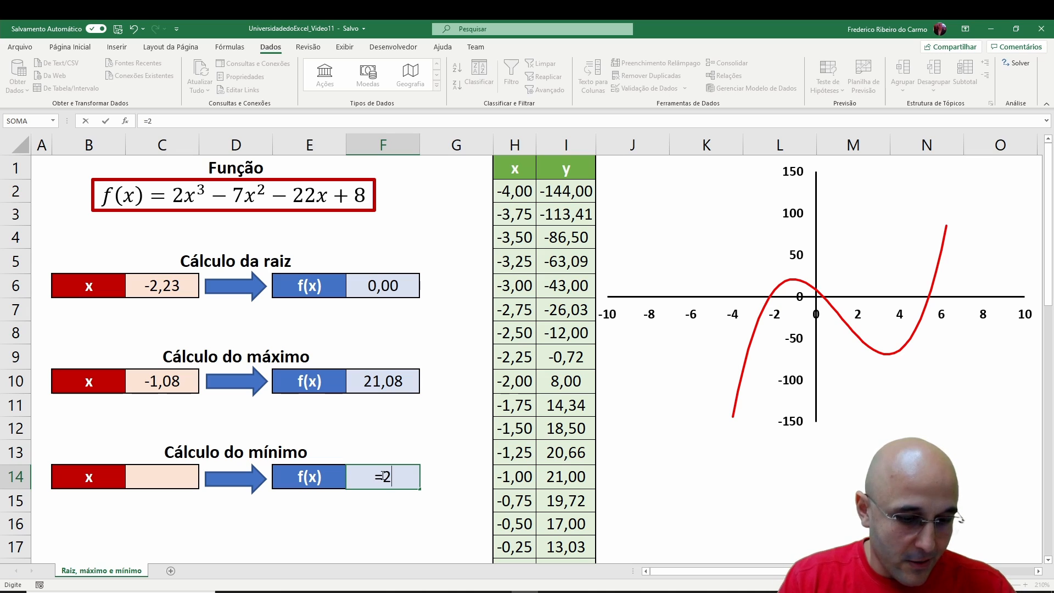
left_click(174, 482)
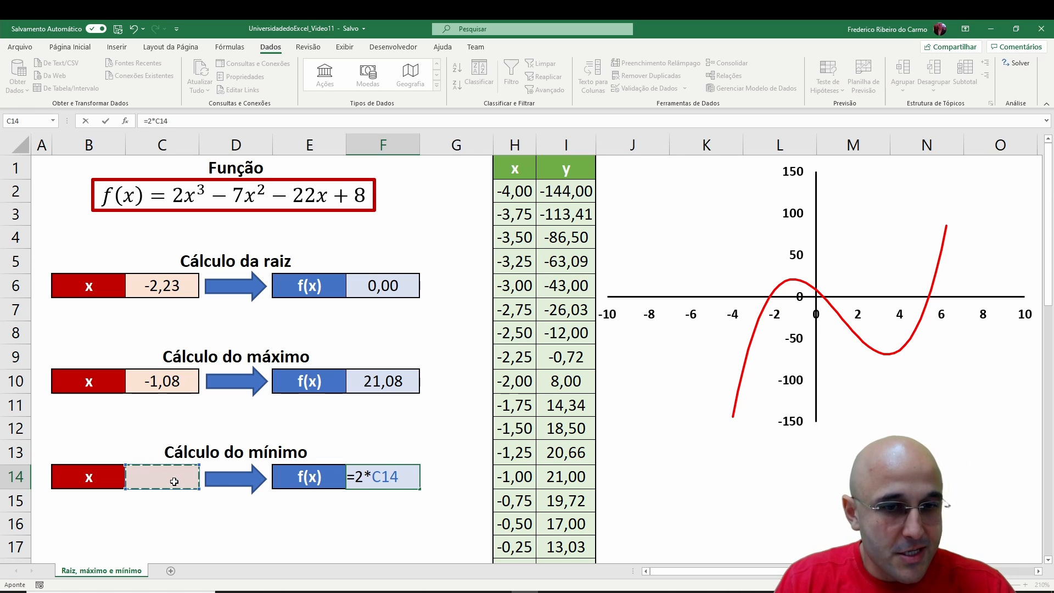
type("^3")
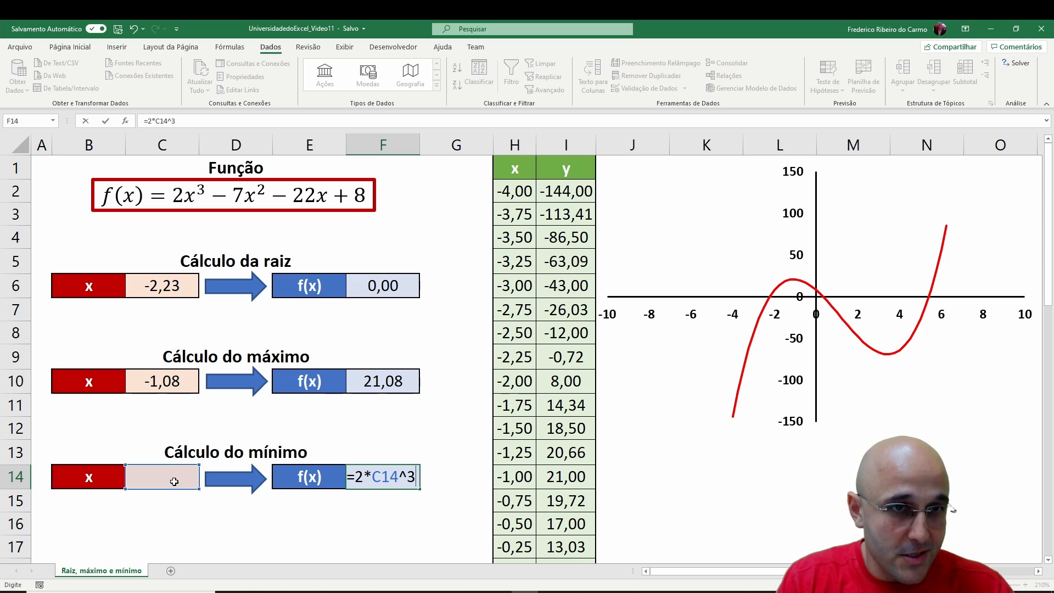
type("-7*")
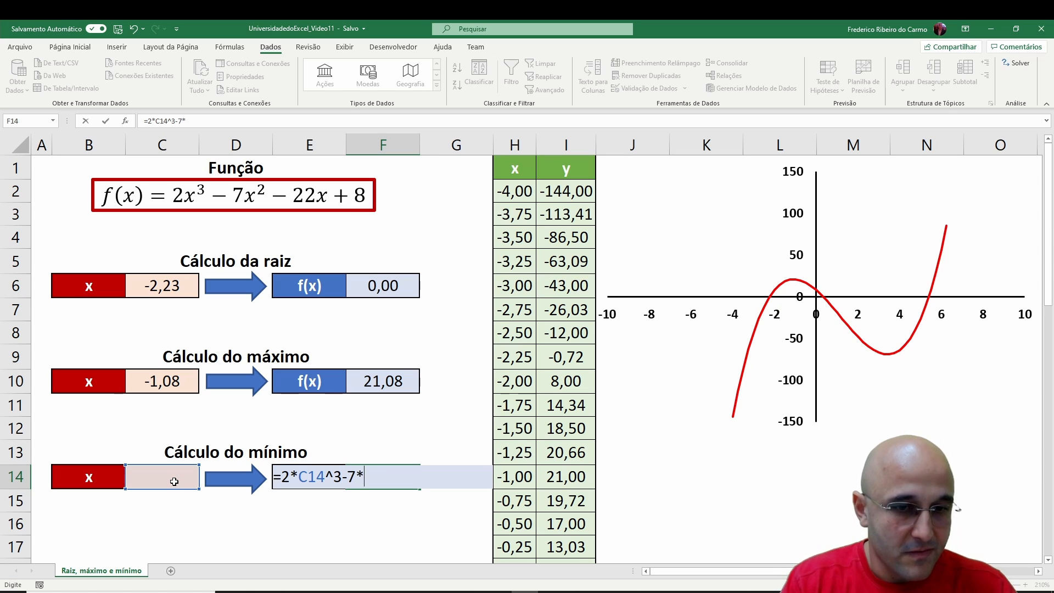
left_click(174, 481)
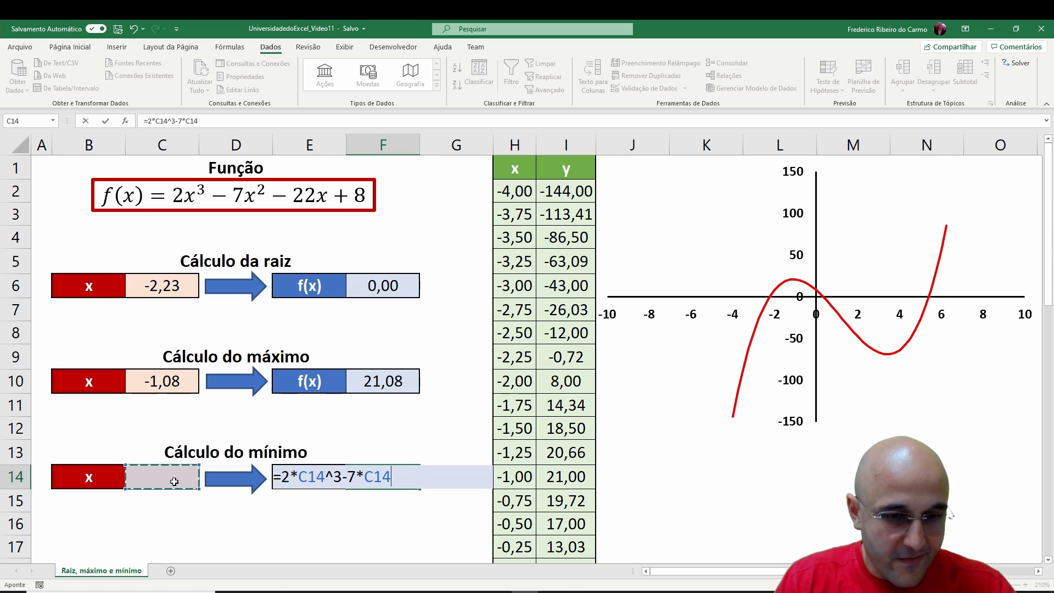
type("^2-22")
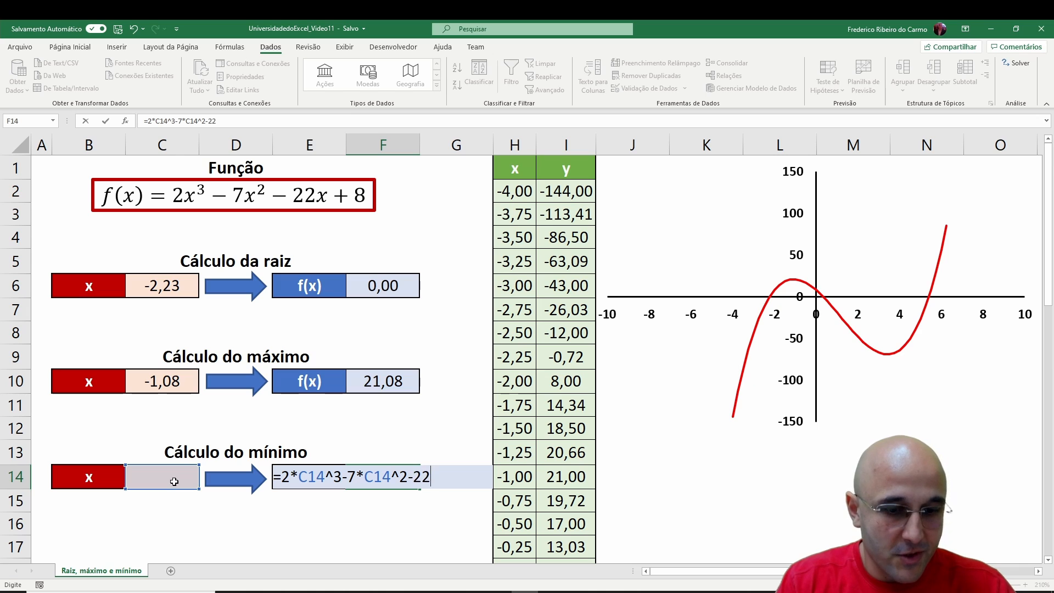
type("*")
left_click(174, 481)
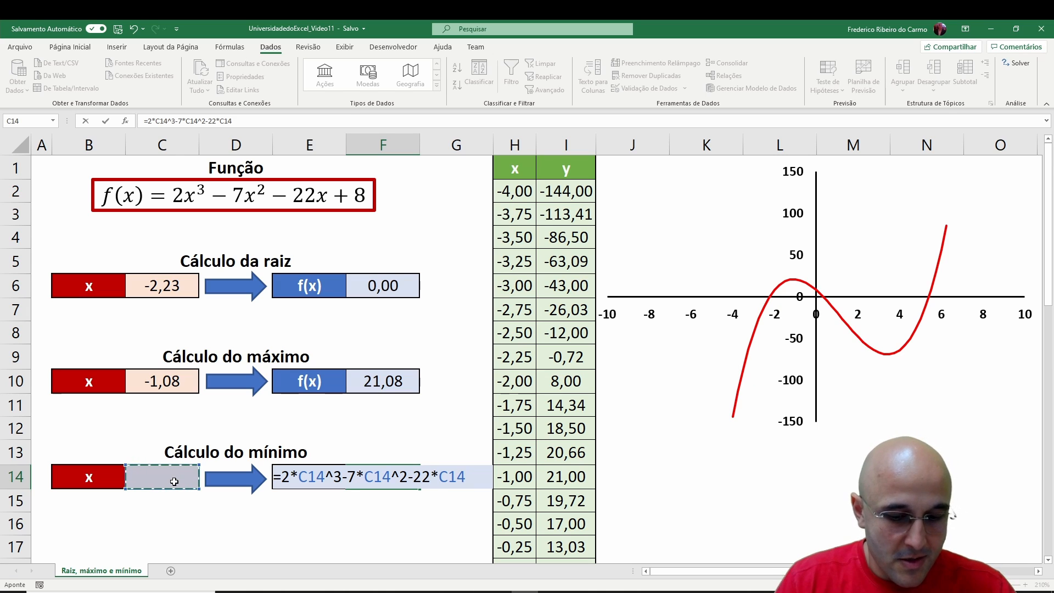
type("+8")
key("Return")
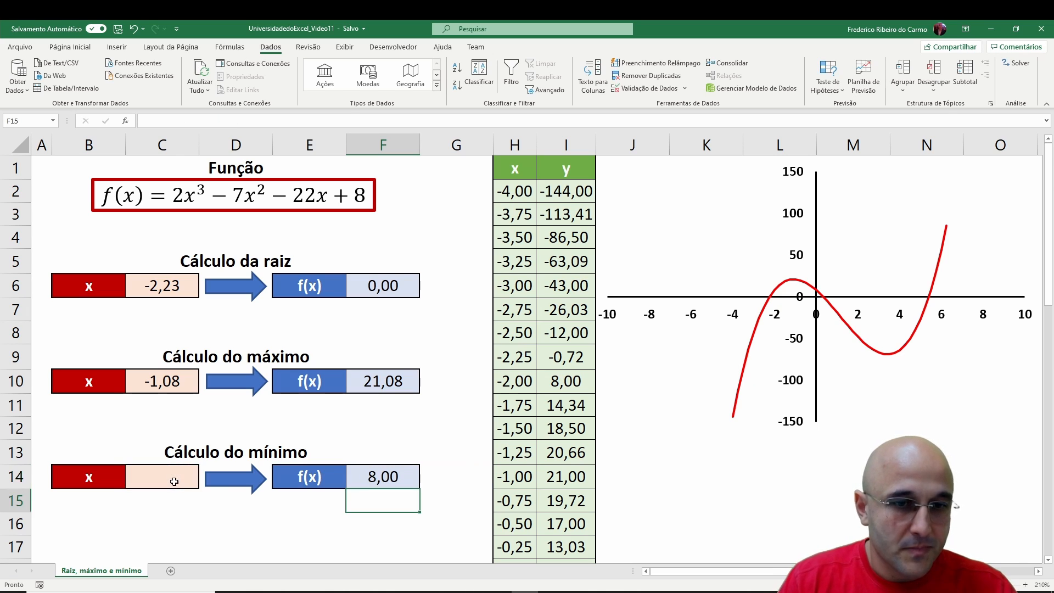
Try 0 as the x value in cell C14, and replace it with the starting value 3.
left_click(174, 481)
type("0")
key("Return")
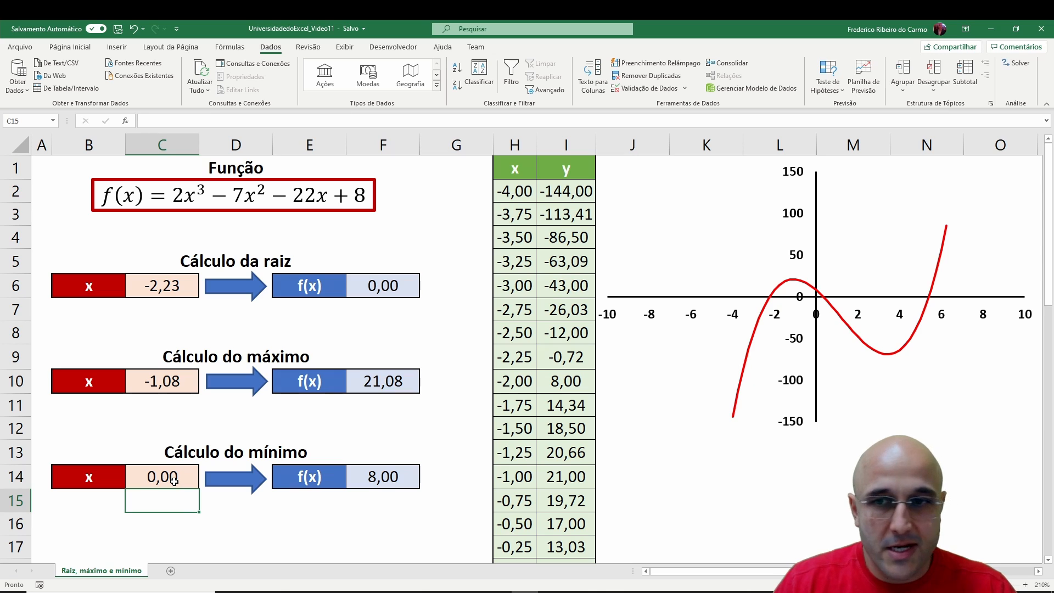
left_click(174, 482)
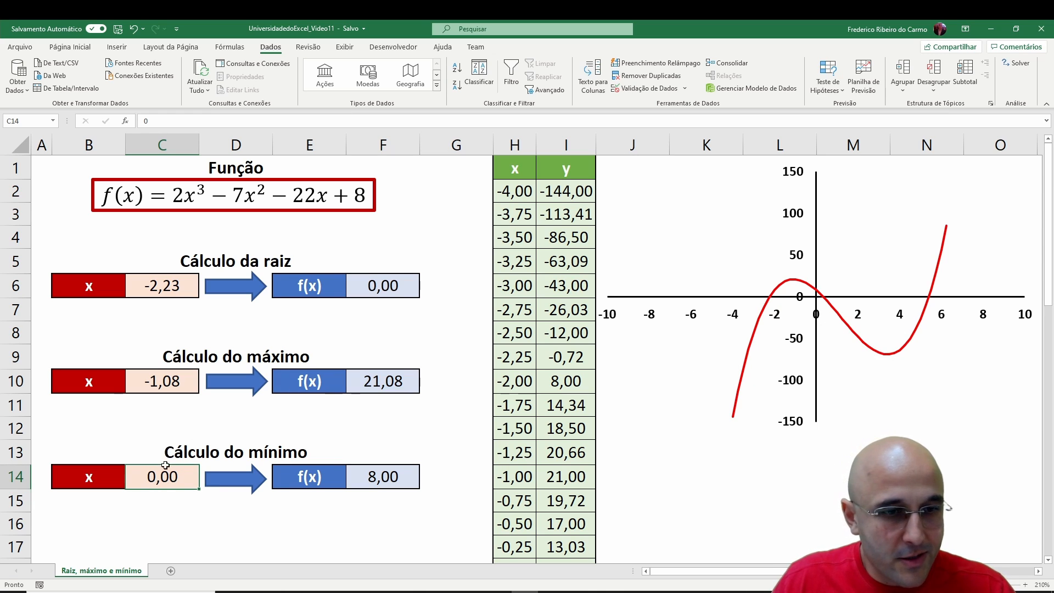
type("3")
key("Return")
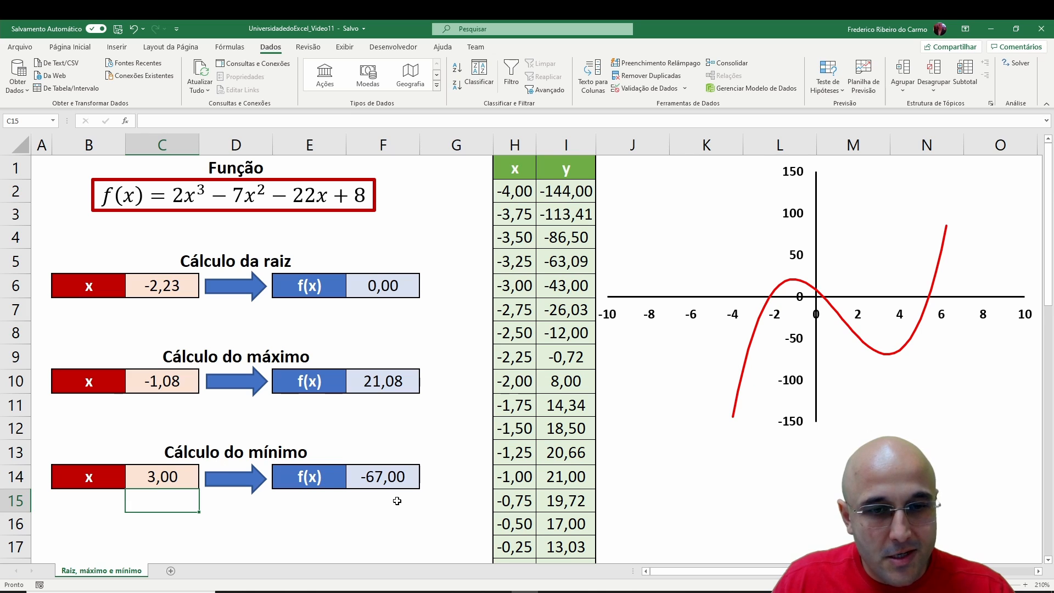
left_click(383, 481)
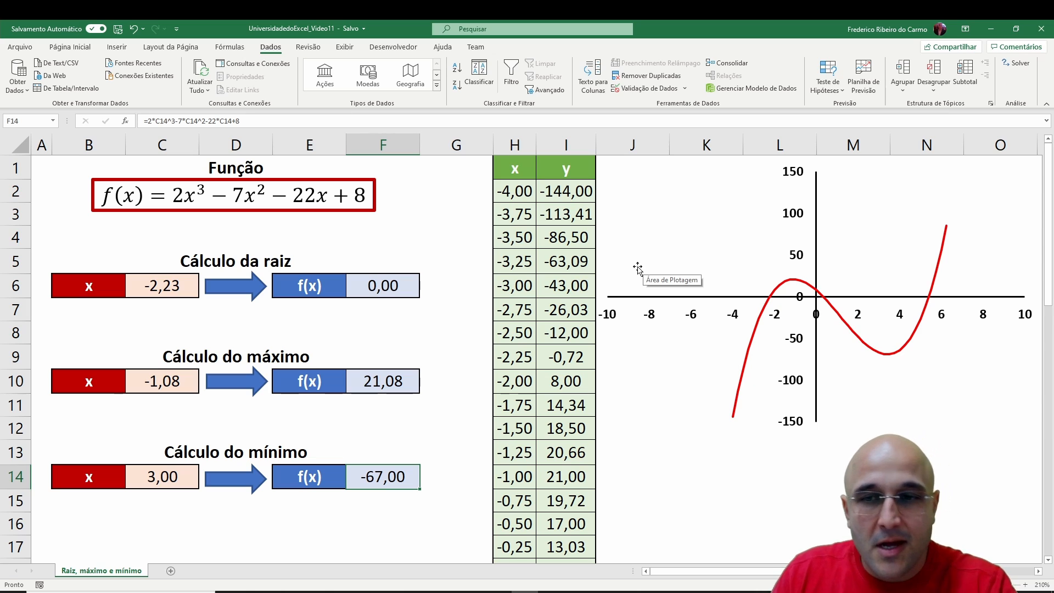
left_click(636, 167)
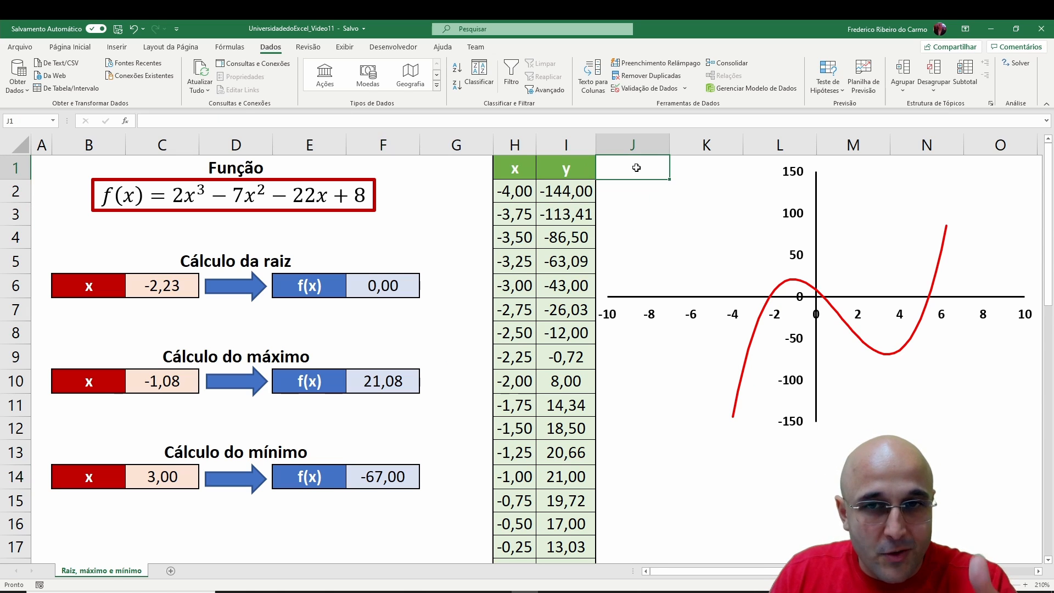
left_click_drag(637, 167, 1022, 434)
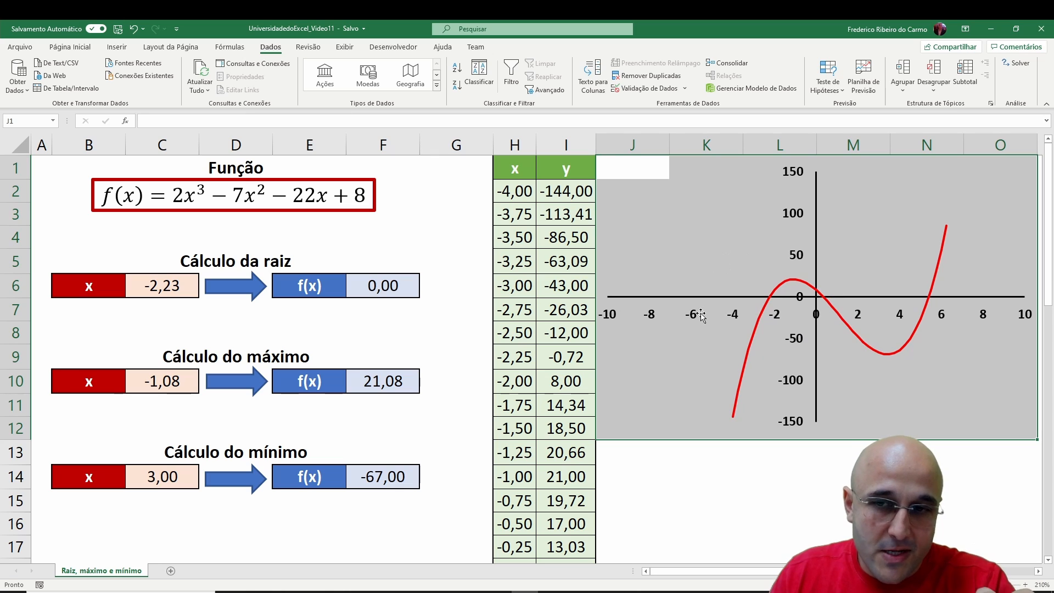
left_click(667, 332)
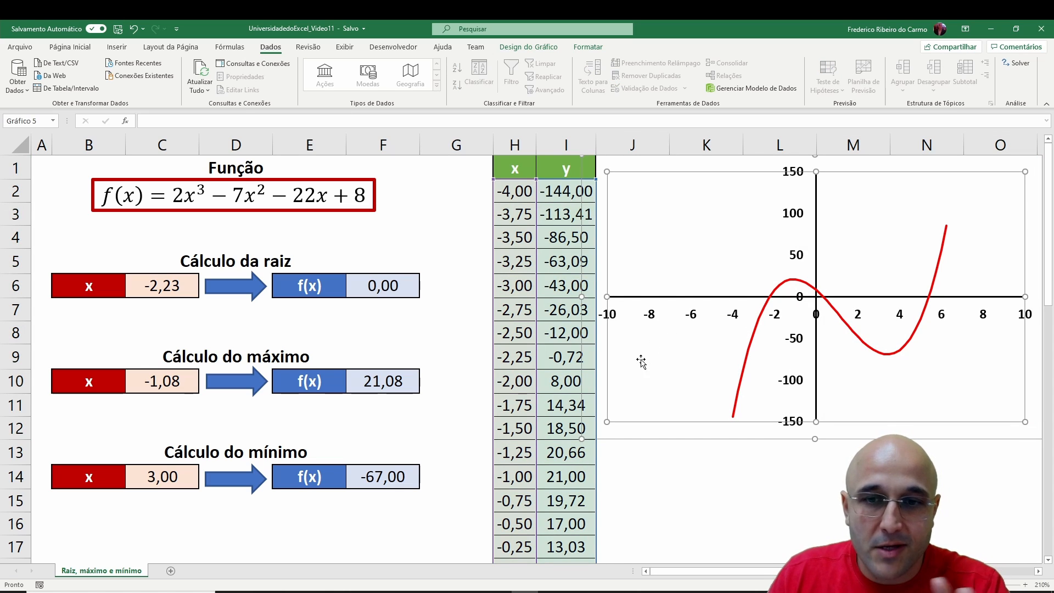
left_click(647, 448)
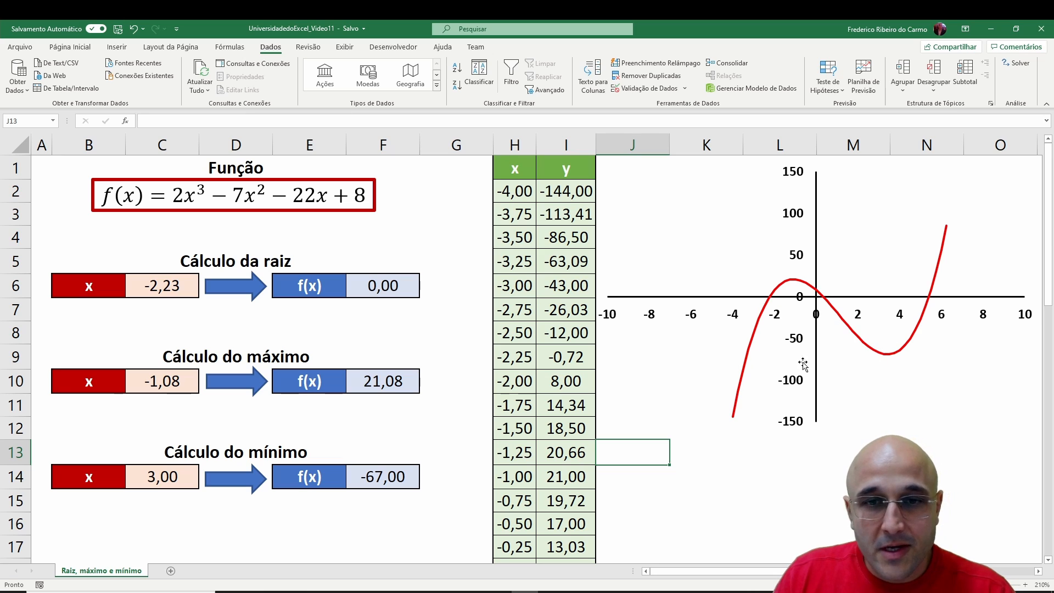
Open Solver, change its objective cell to $F$14 and set it to minimize.
left_click(349, 481)
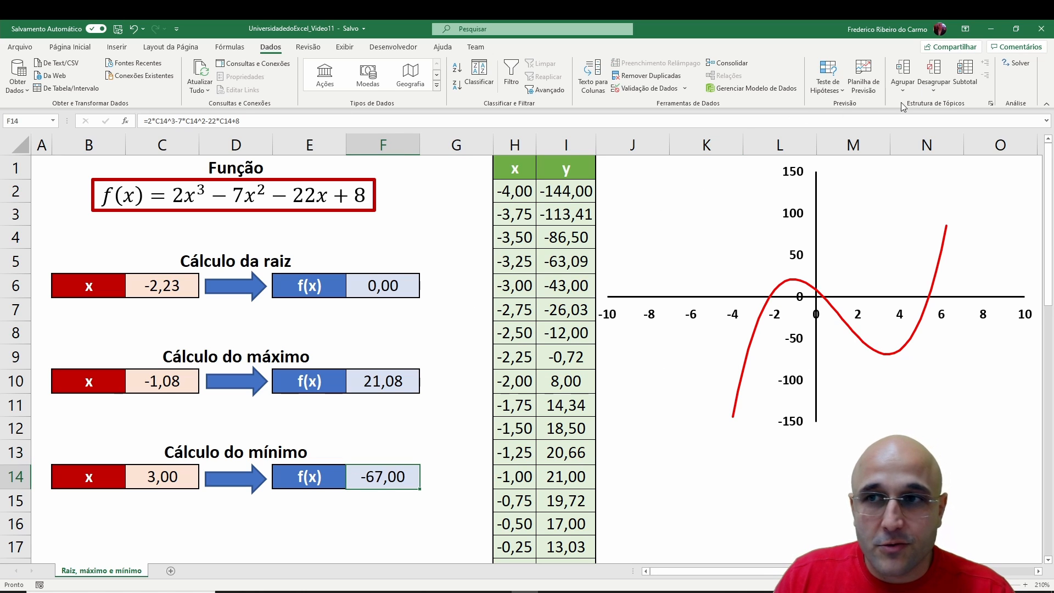
left_click(1006, 66)
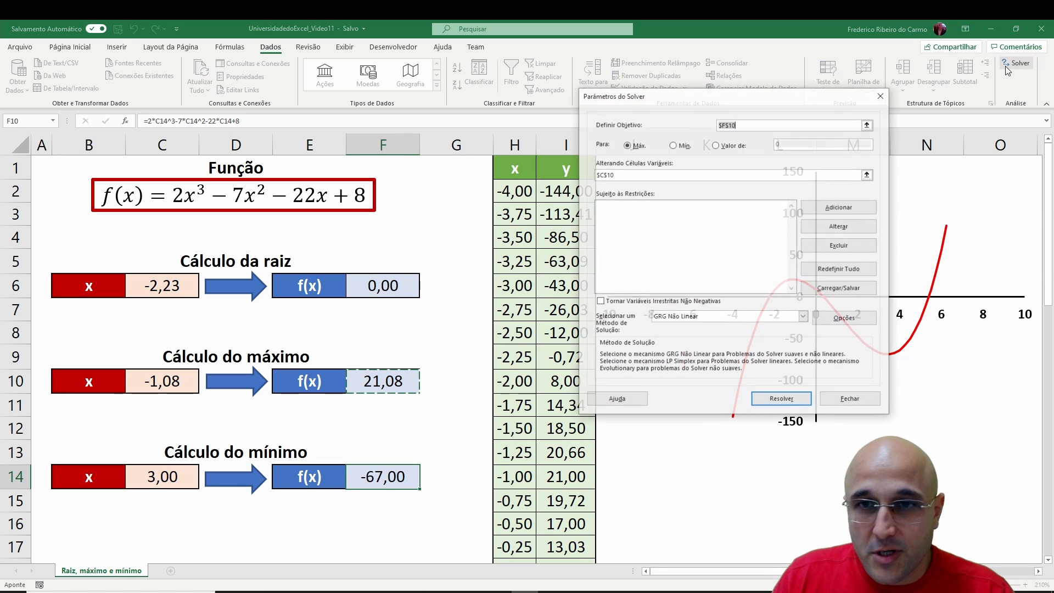
left_click(866, 125)
left_click(385, 479)
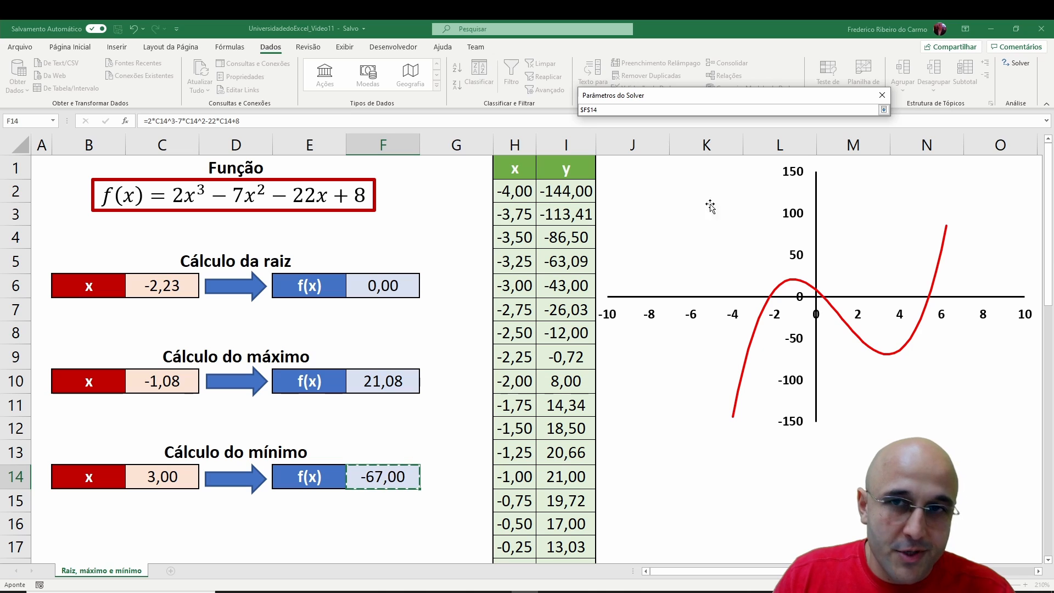
left_click(884, 109)
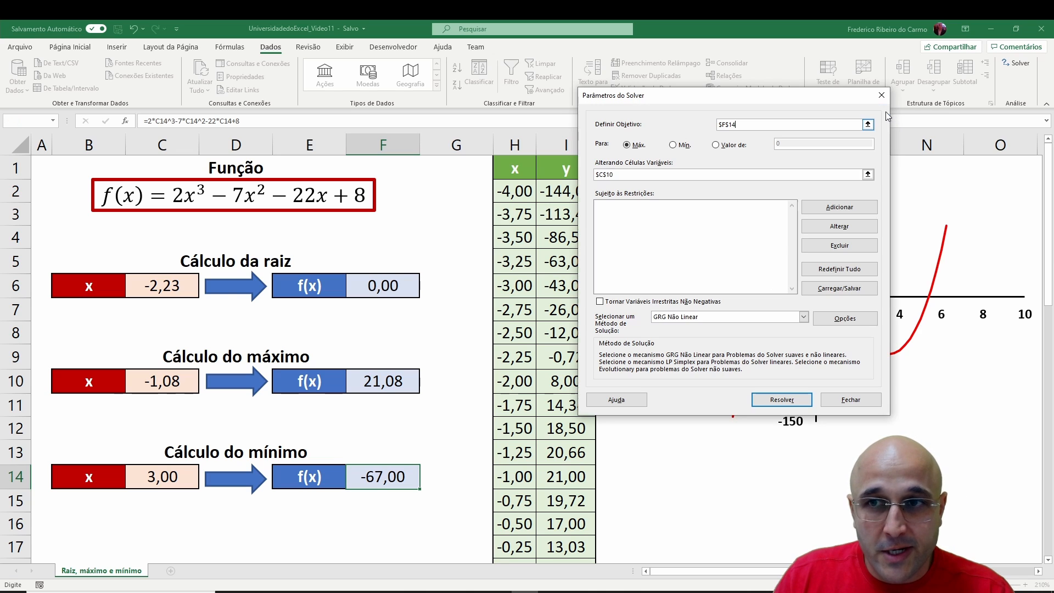
left_click(672, 145)
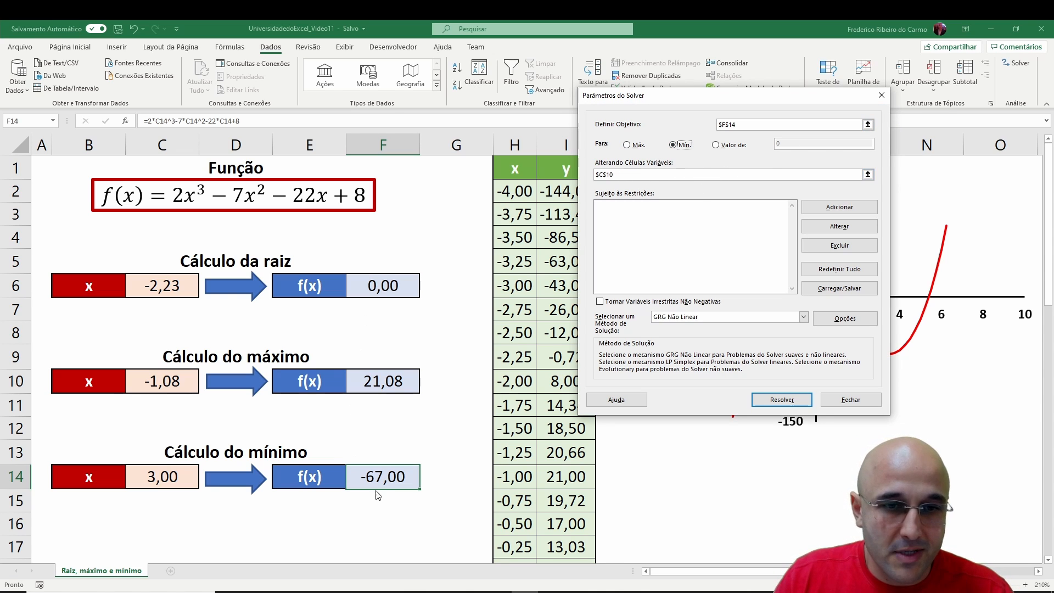
Change Solver's variable cell to $C$14, solve for the minimum and keep the Solver solution.
left_click(868, 174)
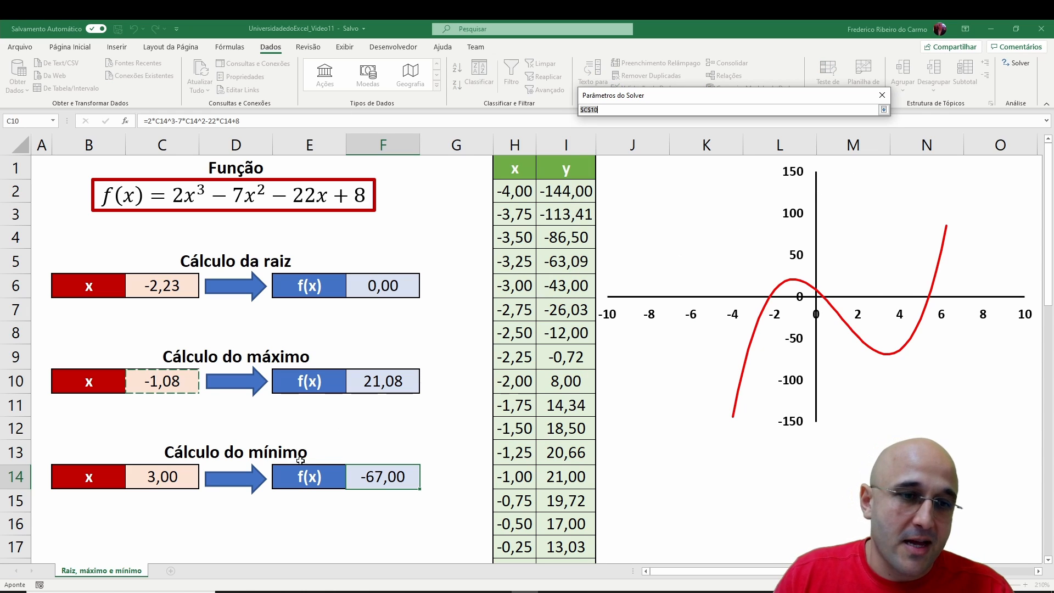
left_click(139, 475)
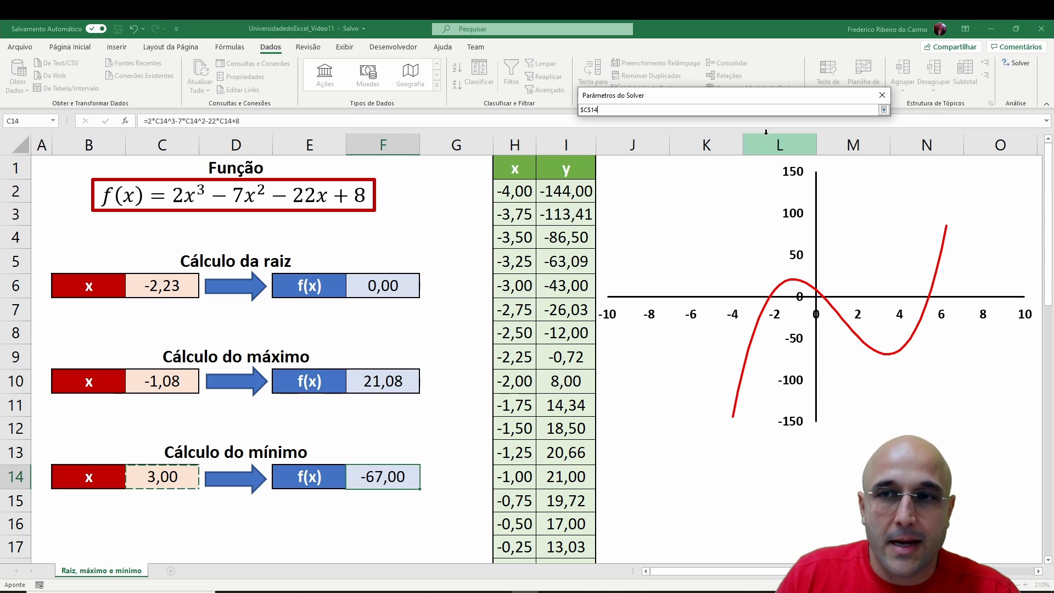
left_click(883, 110)
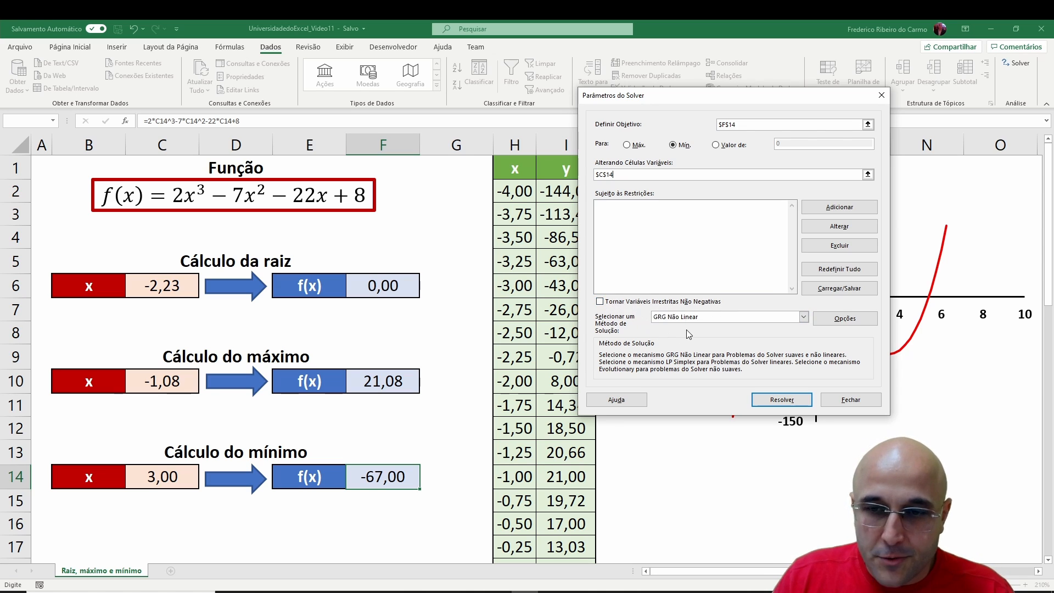
left_click(792, 407)
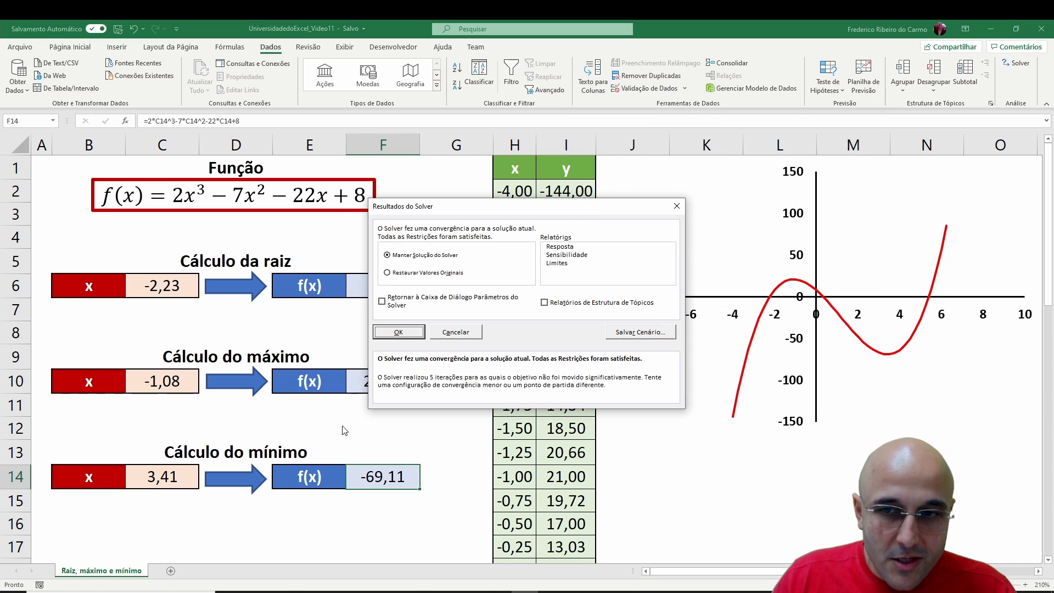
left_click(399, 333)
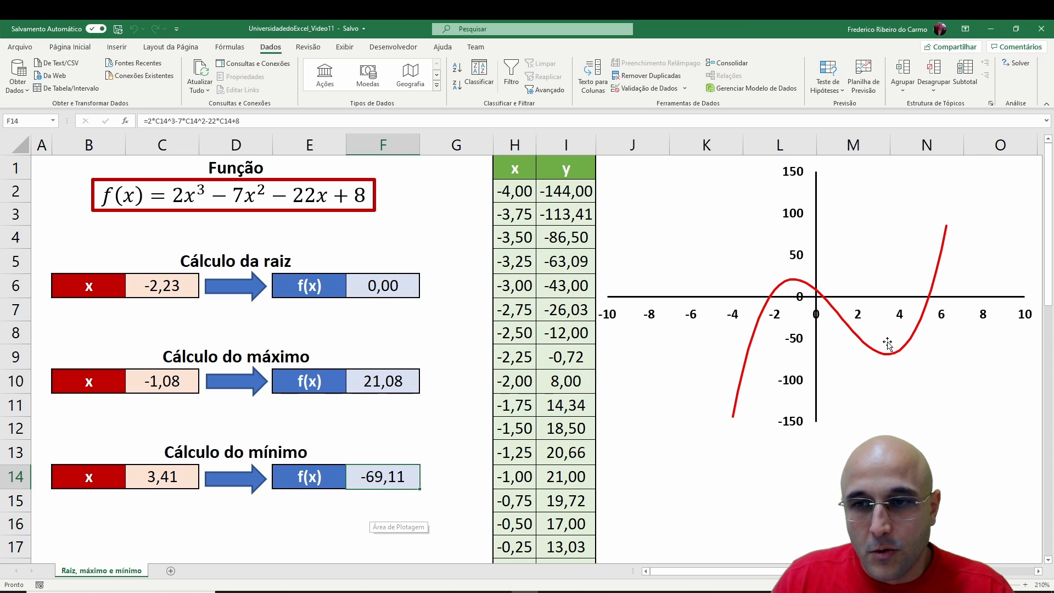
Examine the f(x) formulas in F14, F6 and F10 and the full-precision x values in C14, C10 and C6.
double_click(391, 476)
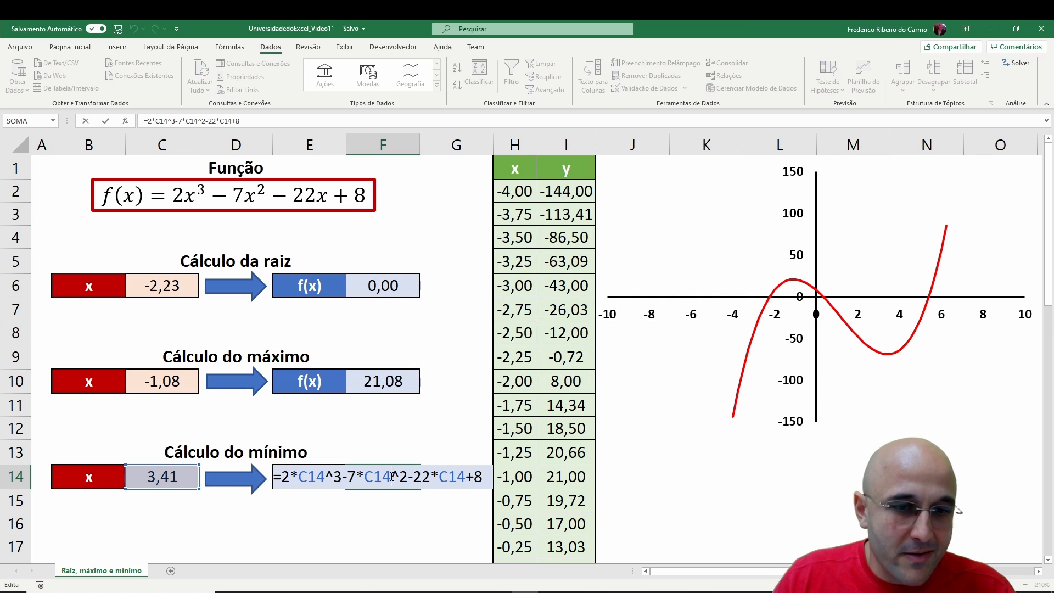
key("Return")
left_click(391, 476)
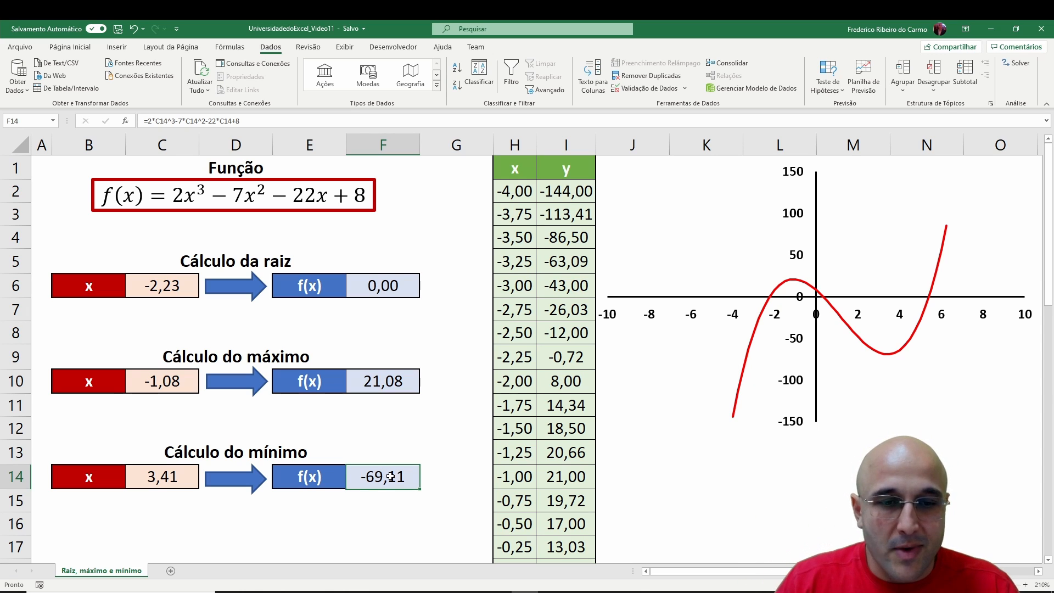
left_click(369, 291)
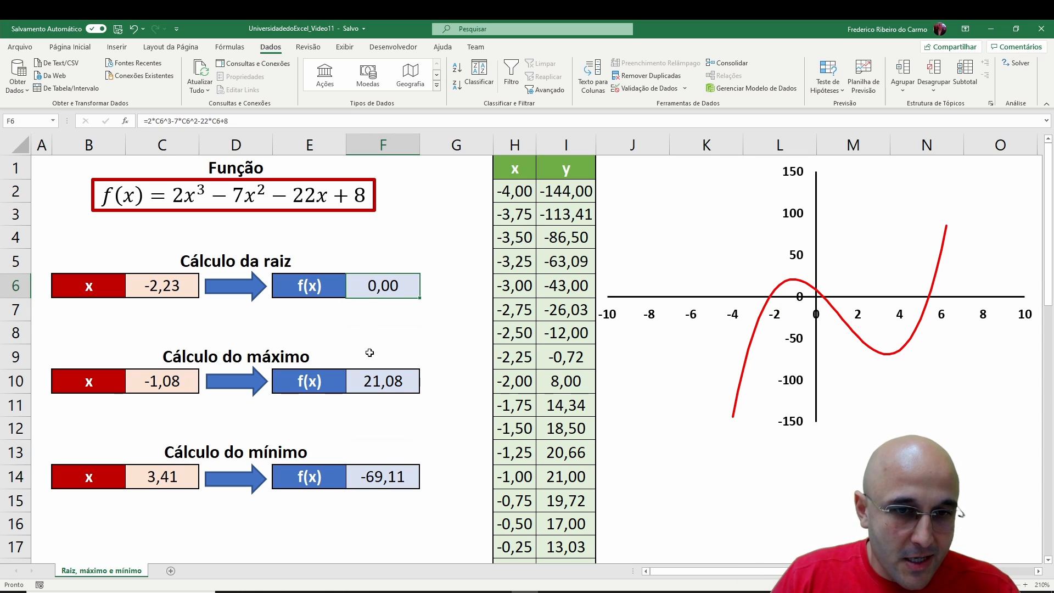
left_click(376, 376)
left_click(377, 467)
left_click(162, 476)
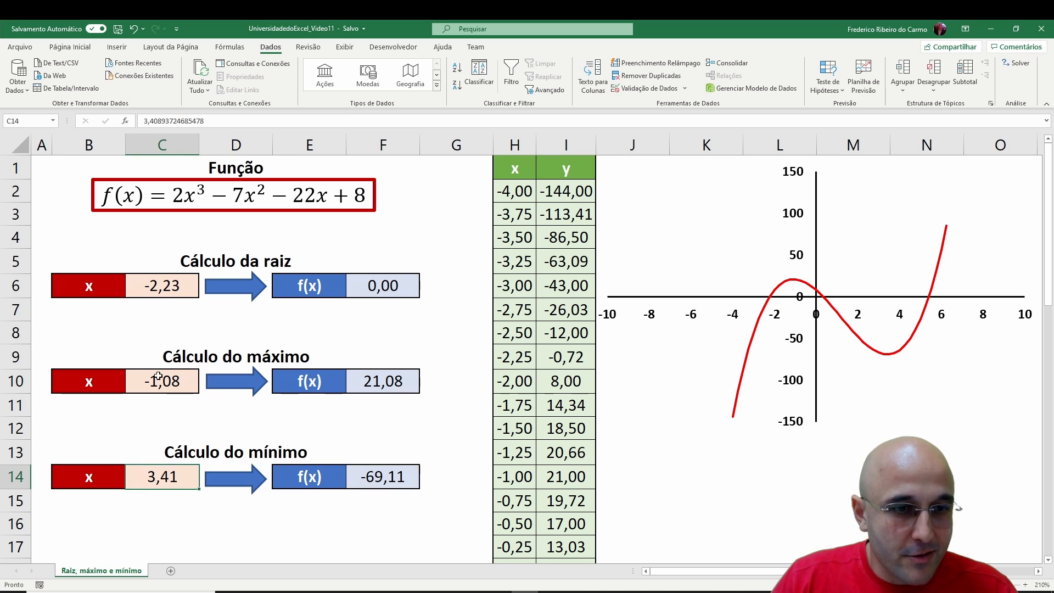
left_click(158, 381)
left_click(172, 277)
left_click(404, 284)
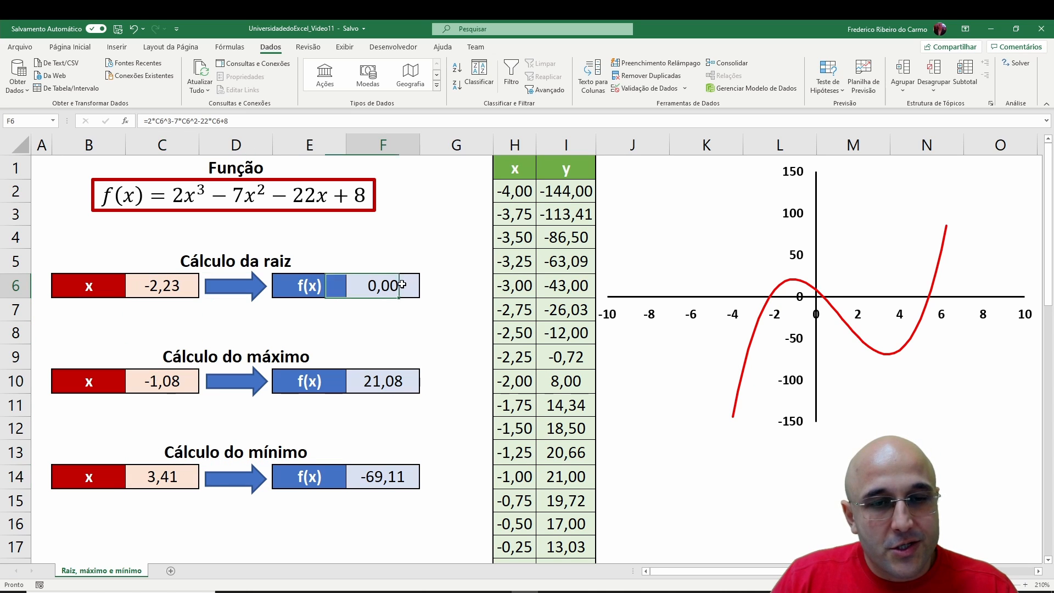
left_click(394, 382)
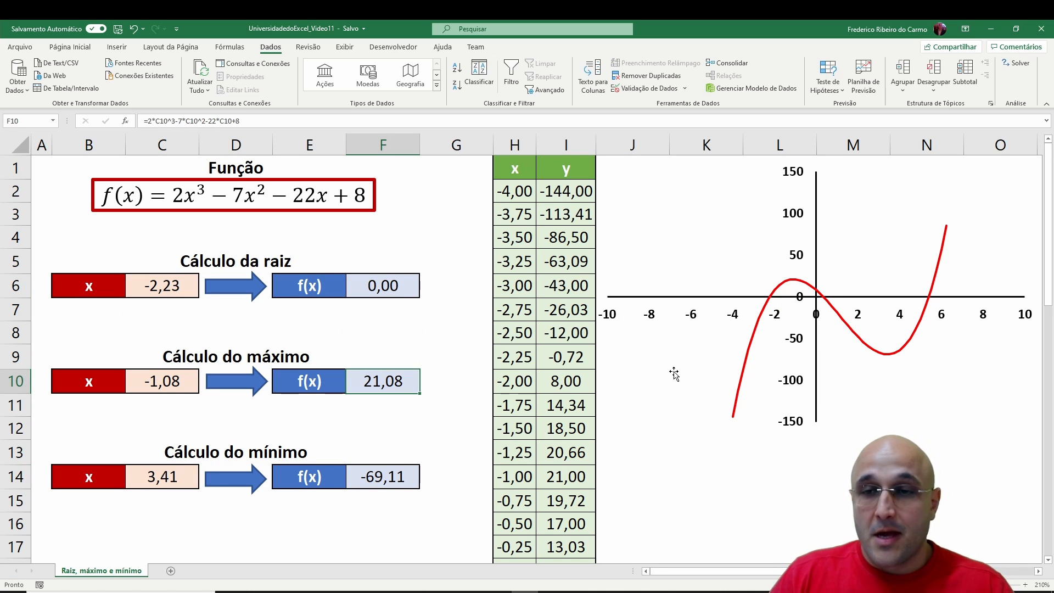